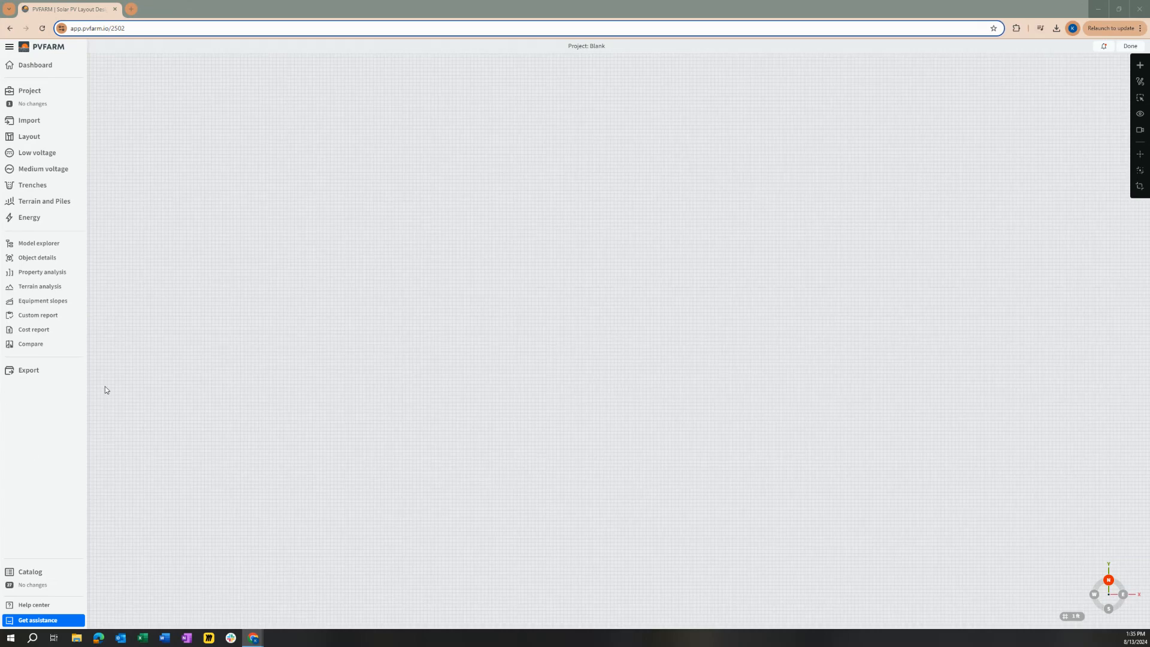
Place the NX Horizon FS S6 Plus 480 6/60MOD tracker from the catalog's NX Horizon 60MODS group into the project
left_click(36, 576)
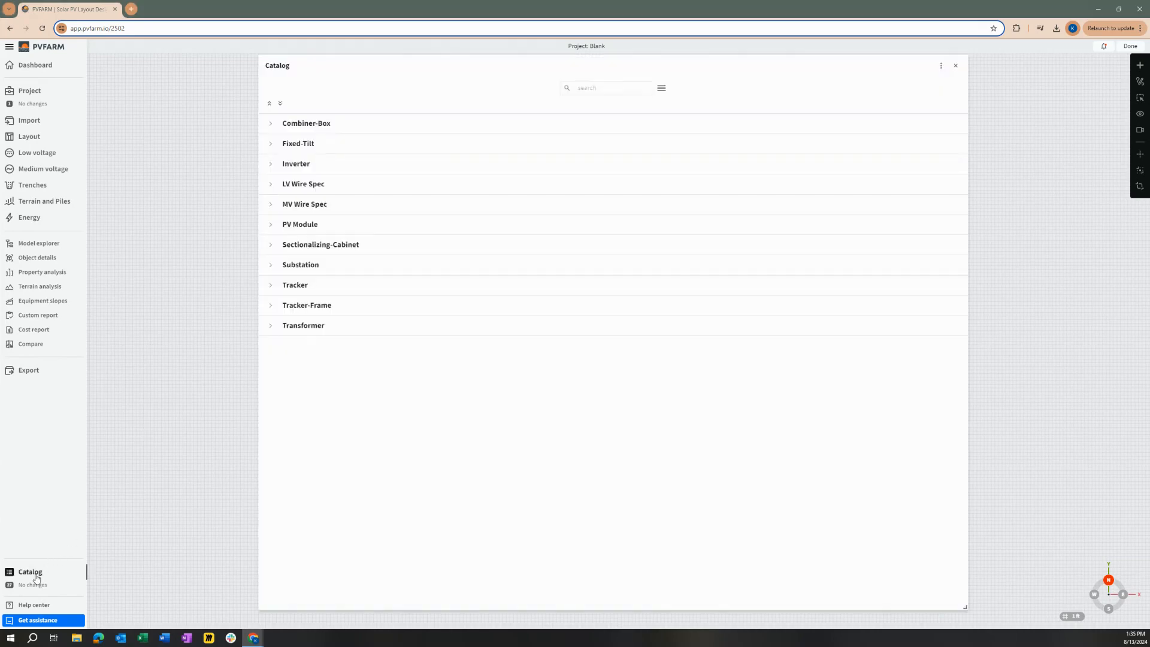
left_click(273, 288)
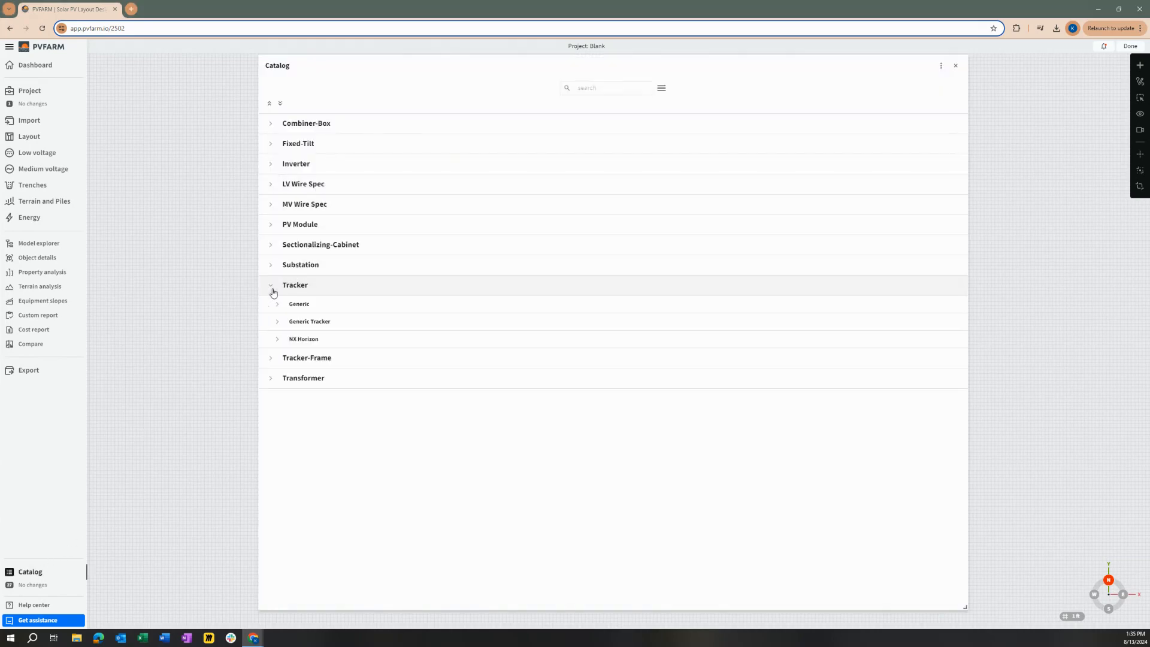
left_click(277, 342)
scroll(328, 344, "down", 1)
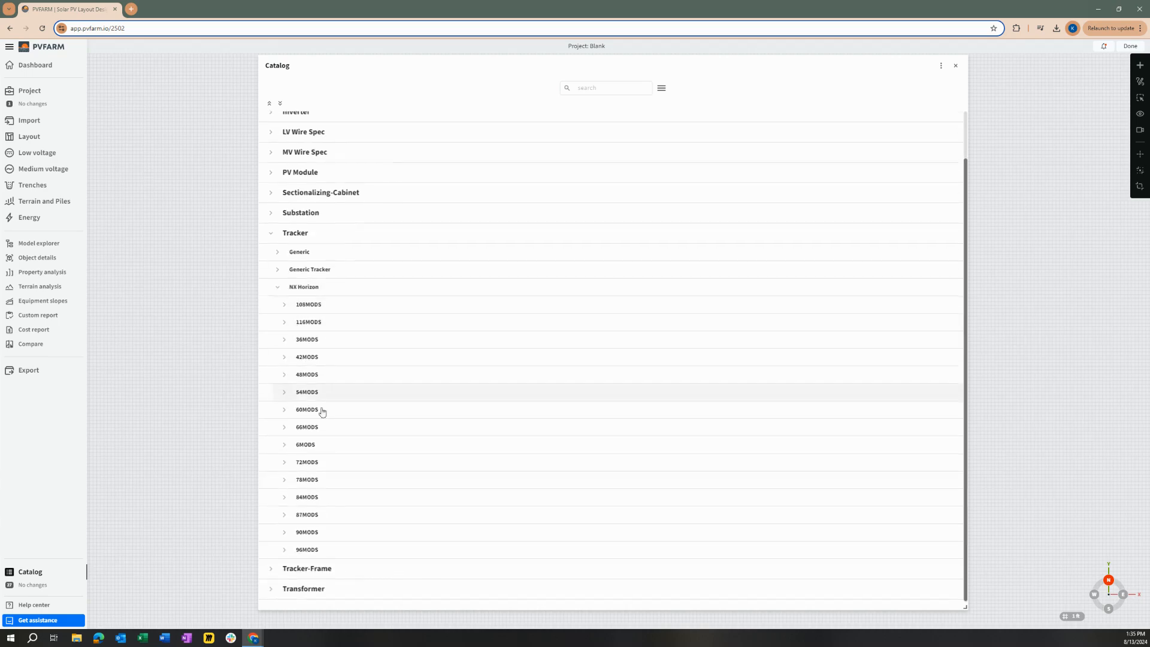
left_click(285, 409)
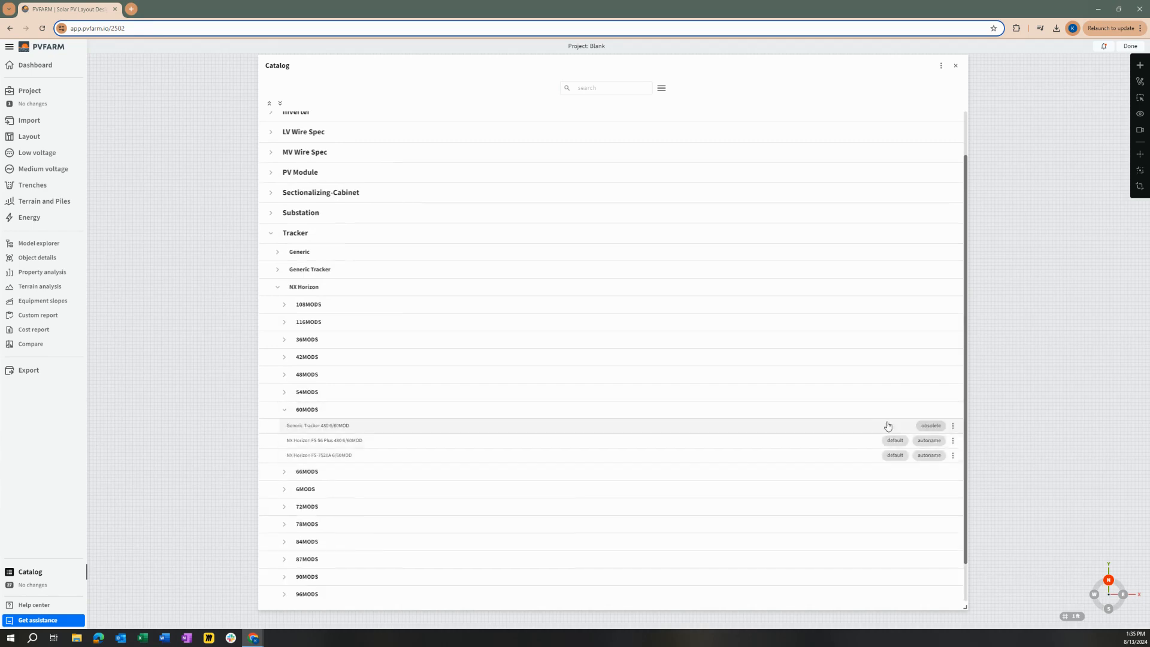
left_click(953, 426)
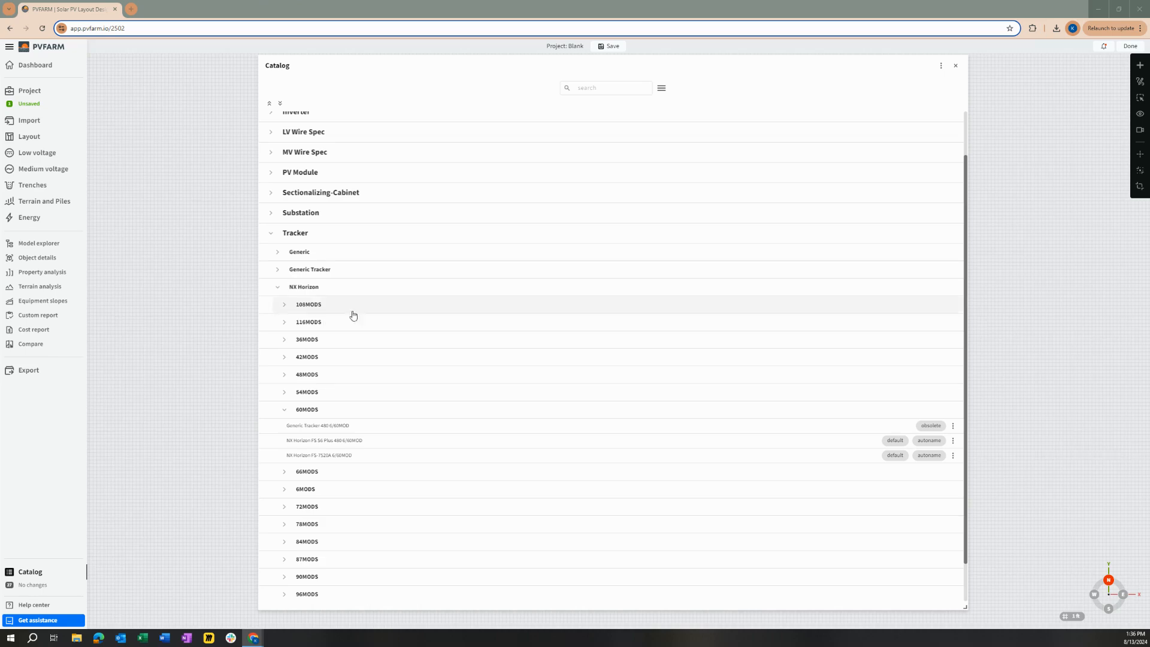
left_click(953, 440)
left_click(995, 493)
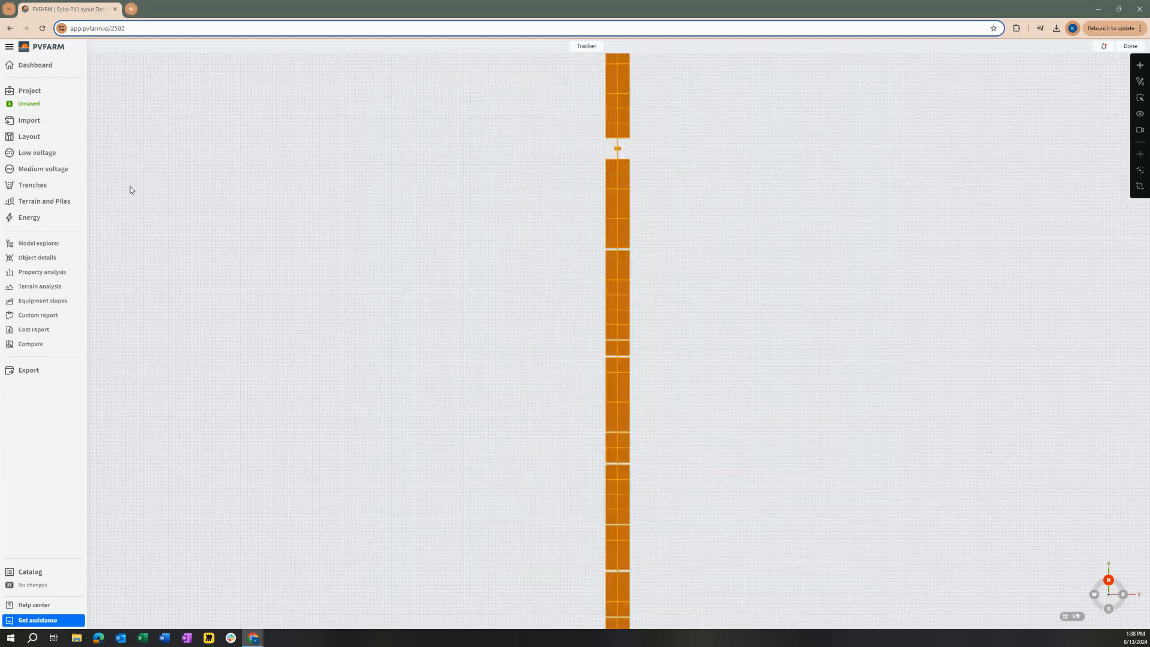
Open the placed tracker's object details and review its circuit, cost and module properties
left_click(36, 257)
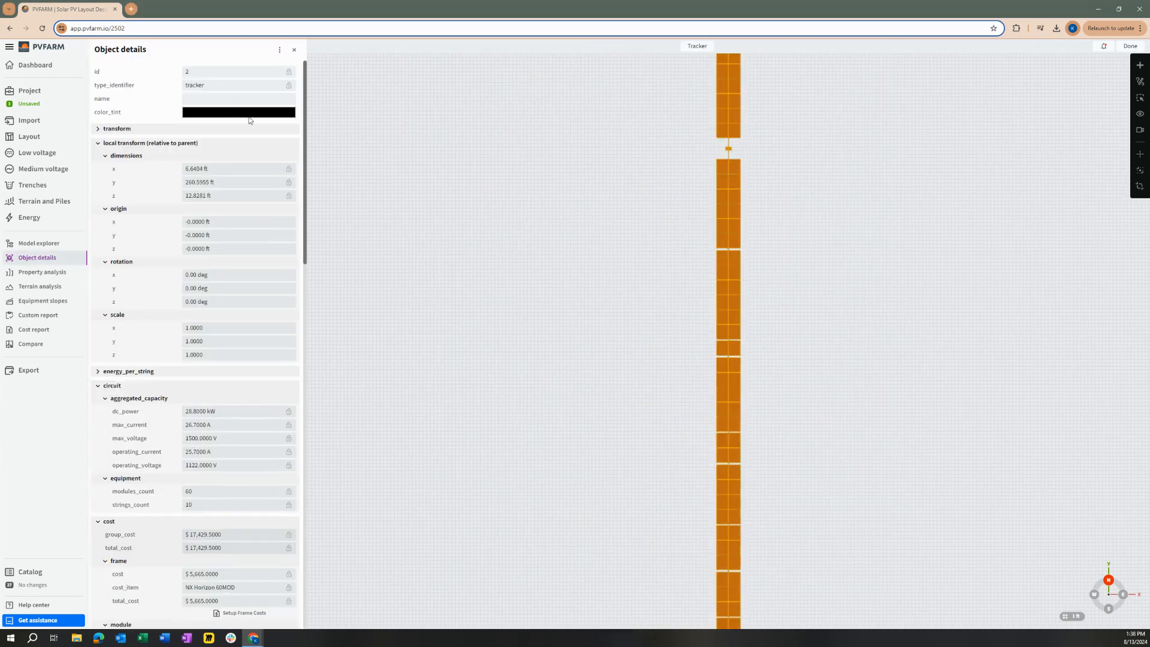
scroll(252, 132, "down", 1)
scroll(252, 132, "down", 5)
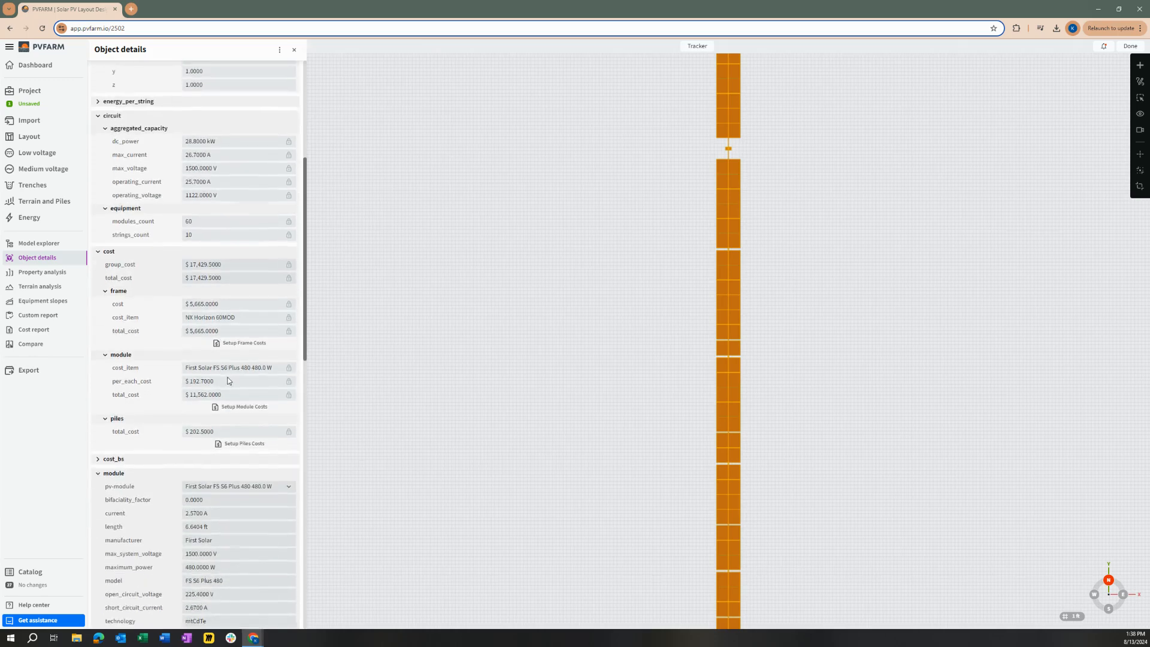
scroll(261, 286, "down", 1)
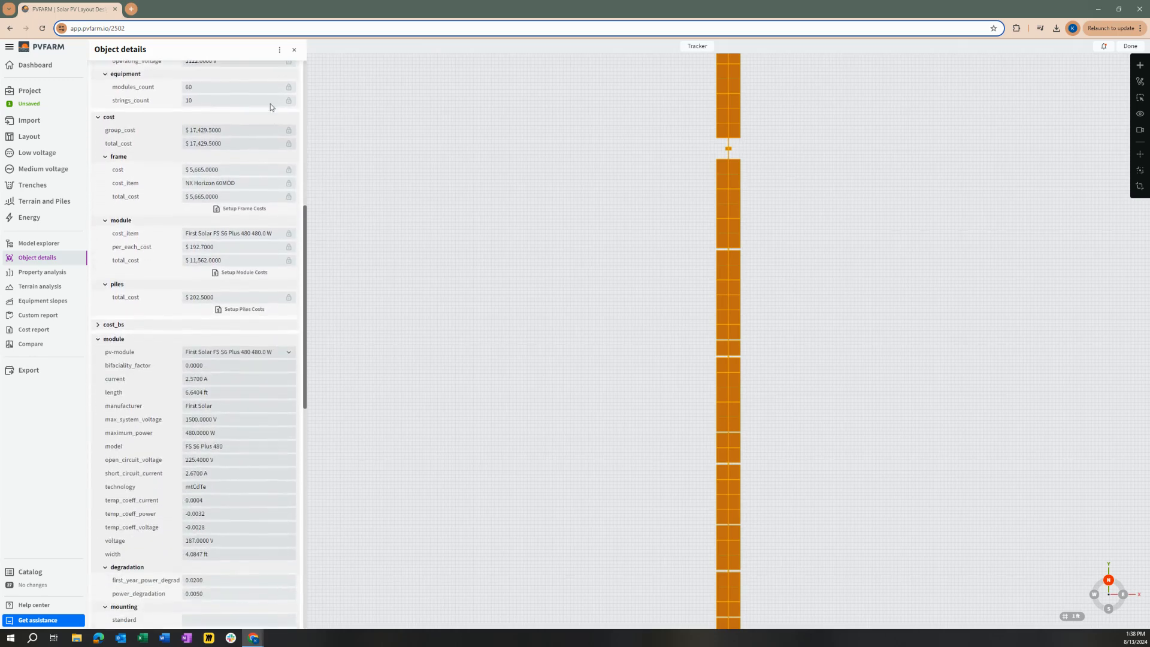
left_click_drag(307, 300, 303, 368)
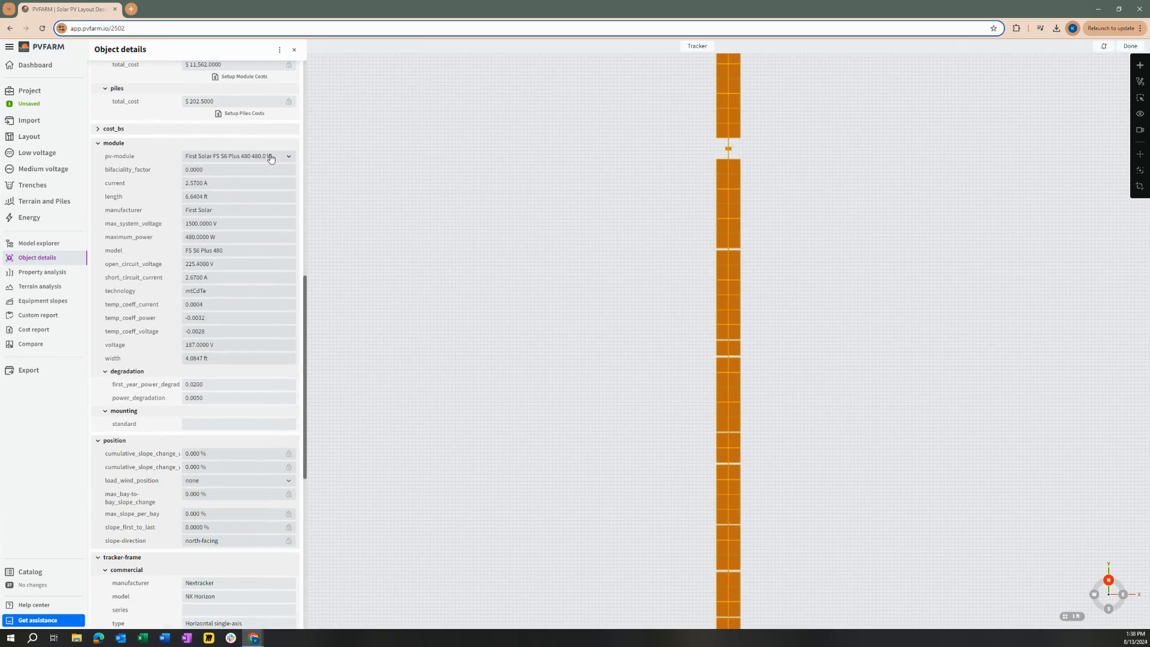
Look through the PV modules available for the tracker
left_click(270, 156)
scroll(281, 213, "down", 10)
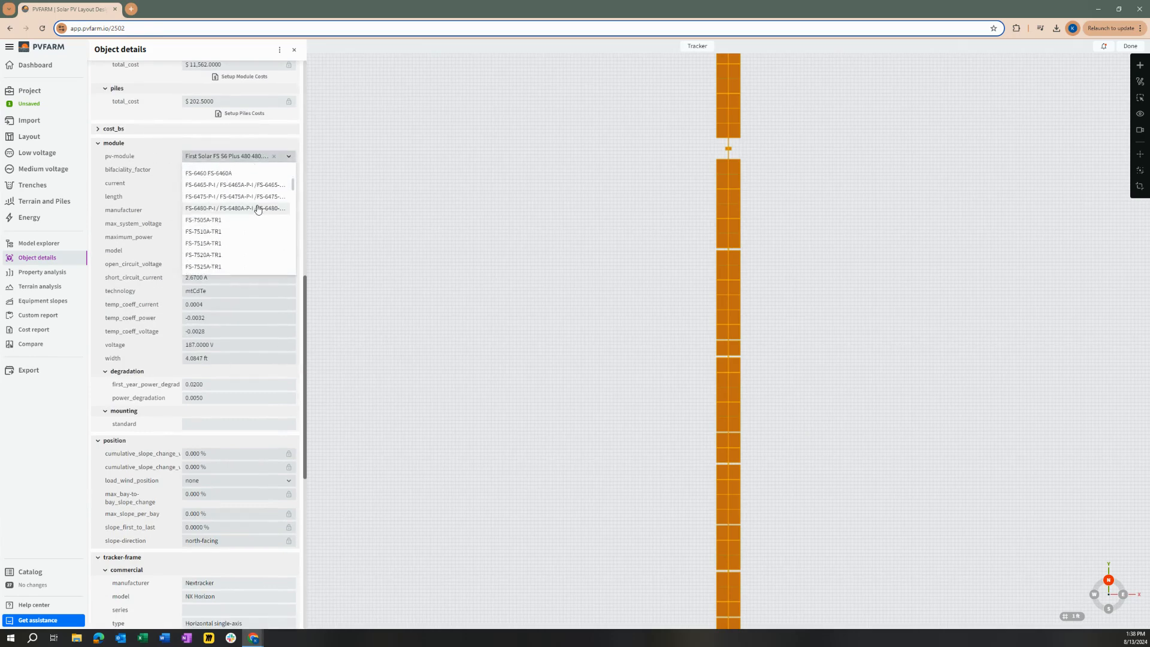
scroll(258, 214, "down", 10)
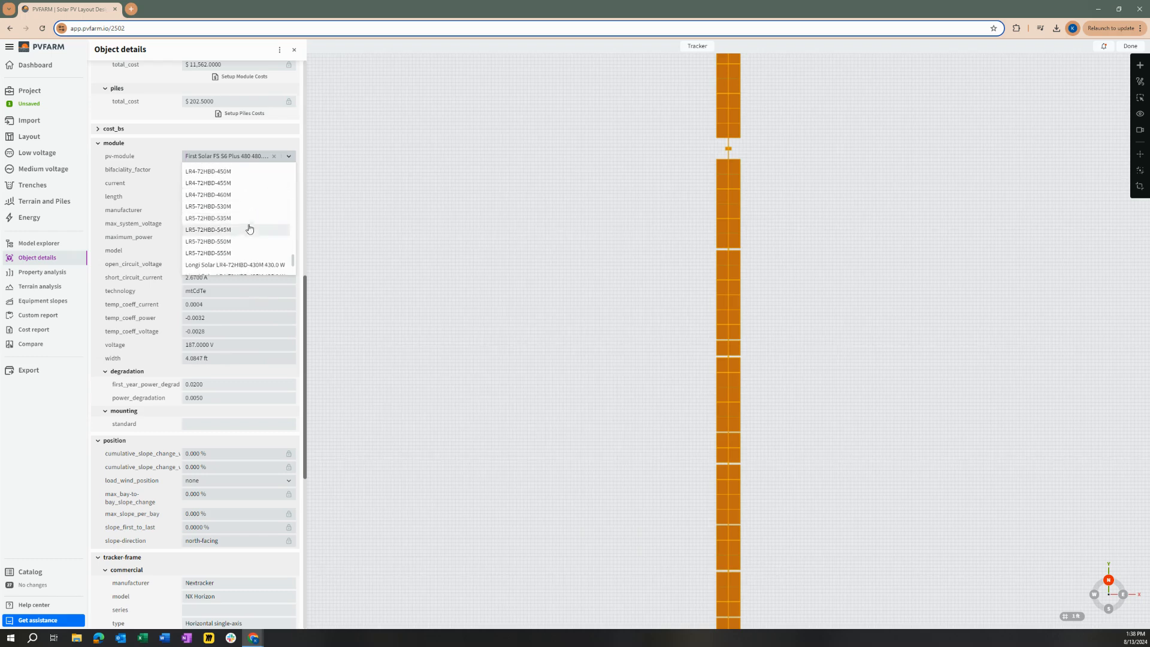
scroll(251, 262, "up", 10)
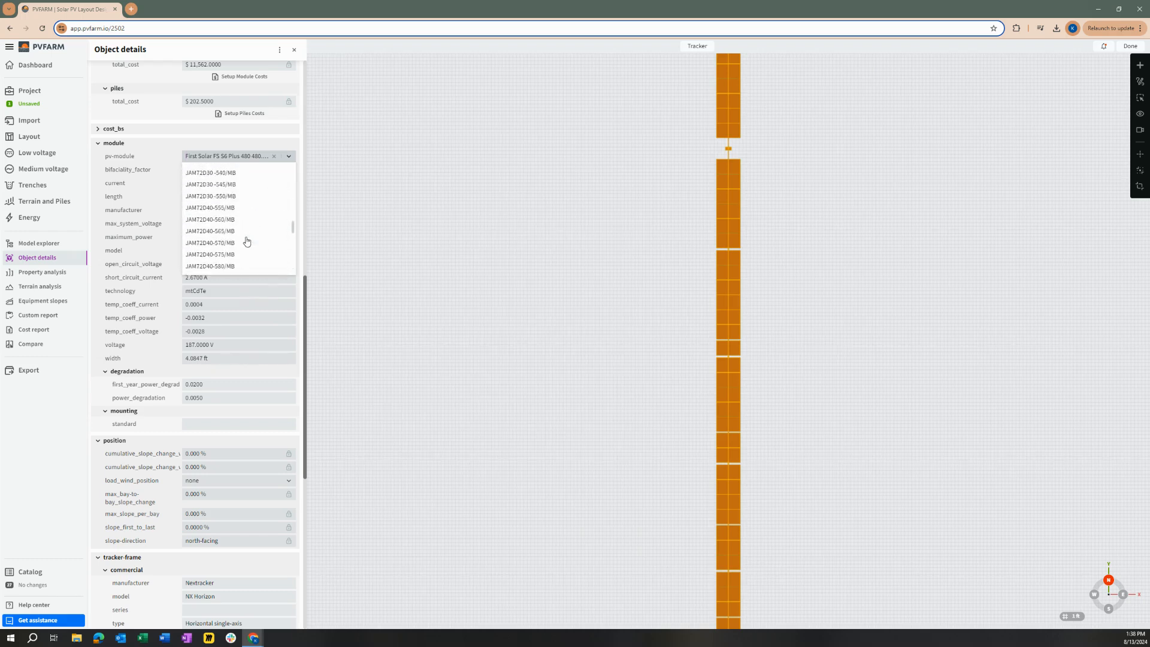
scroll(254, 240, "up", 2)
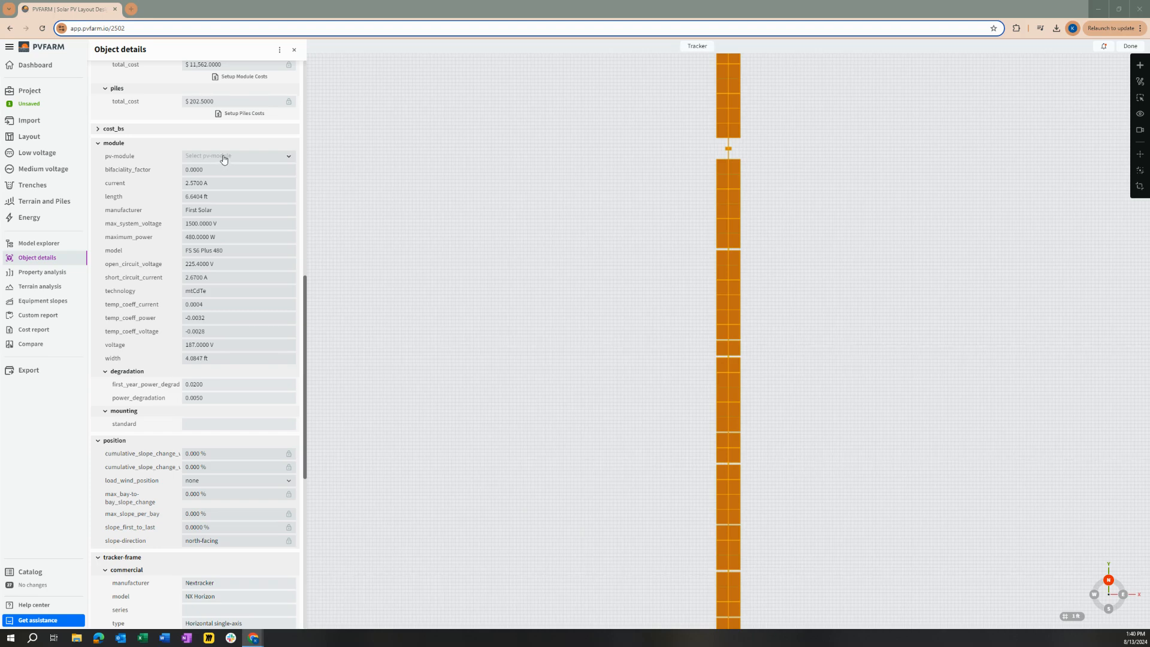
Set the maximum power of the tracker's module to 450 W
left_click(224, 158)
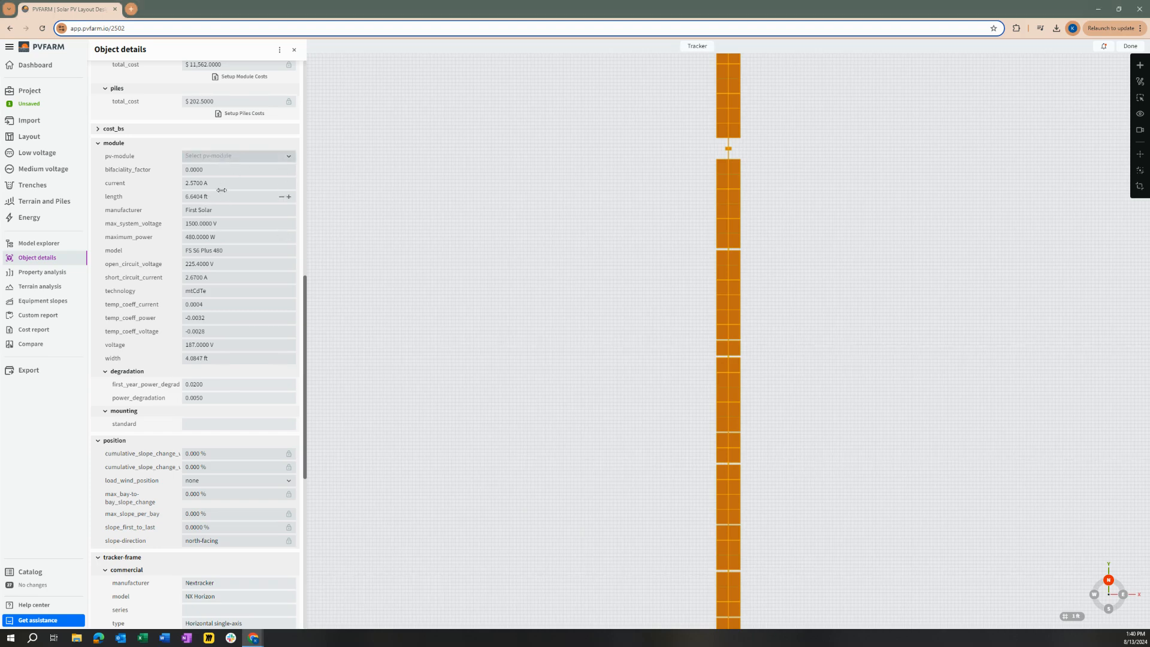
left_click(221, 241)
double_click(222, 237)
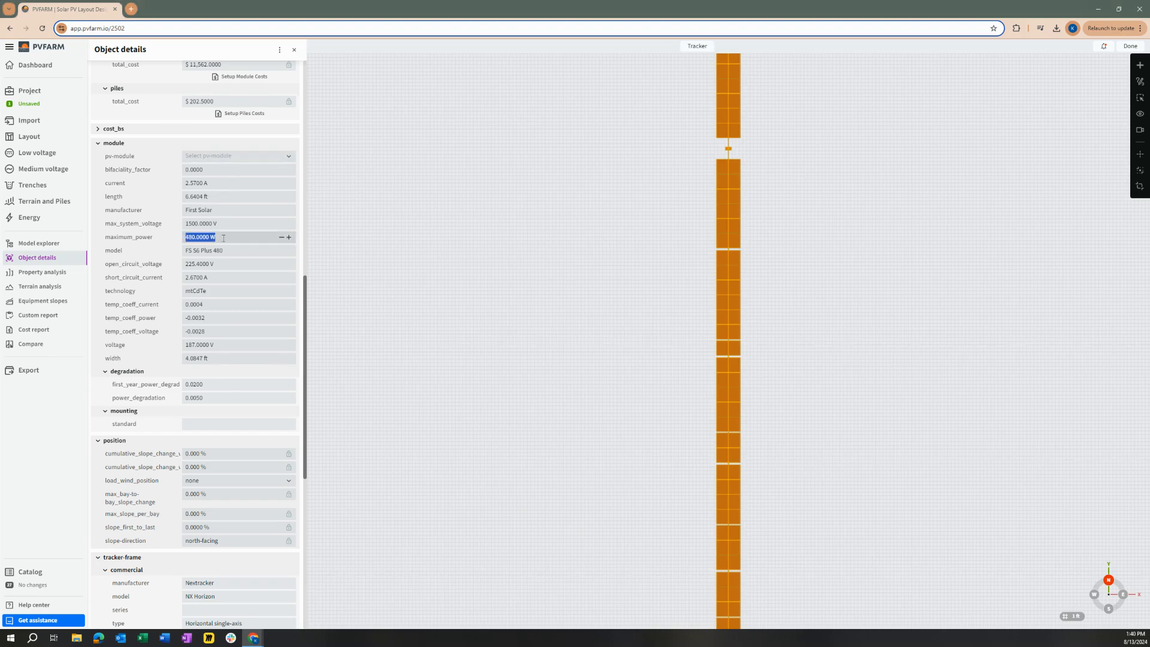
left_click(206, 265)
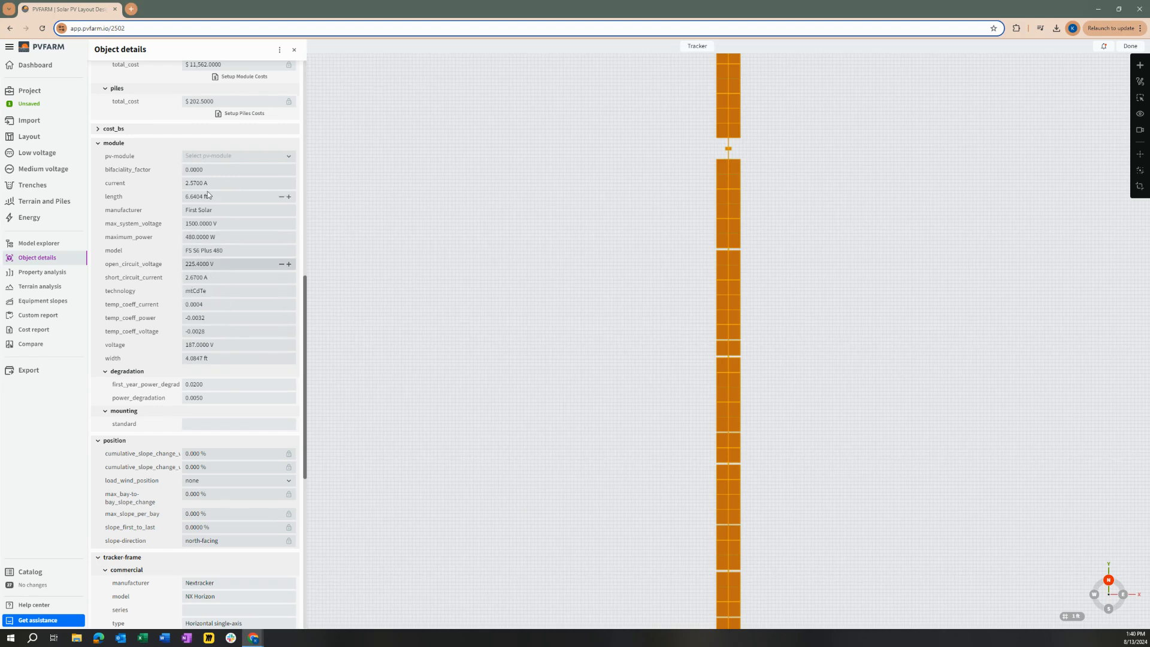
left_click(218, 235)
double_click(201, 238)
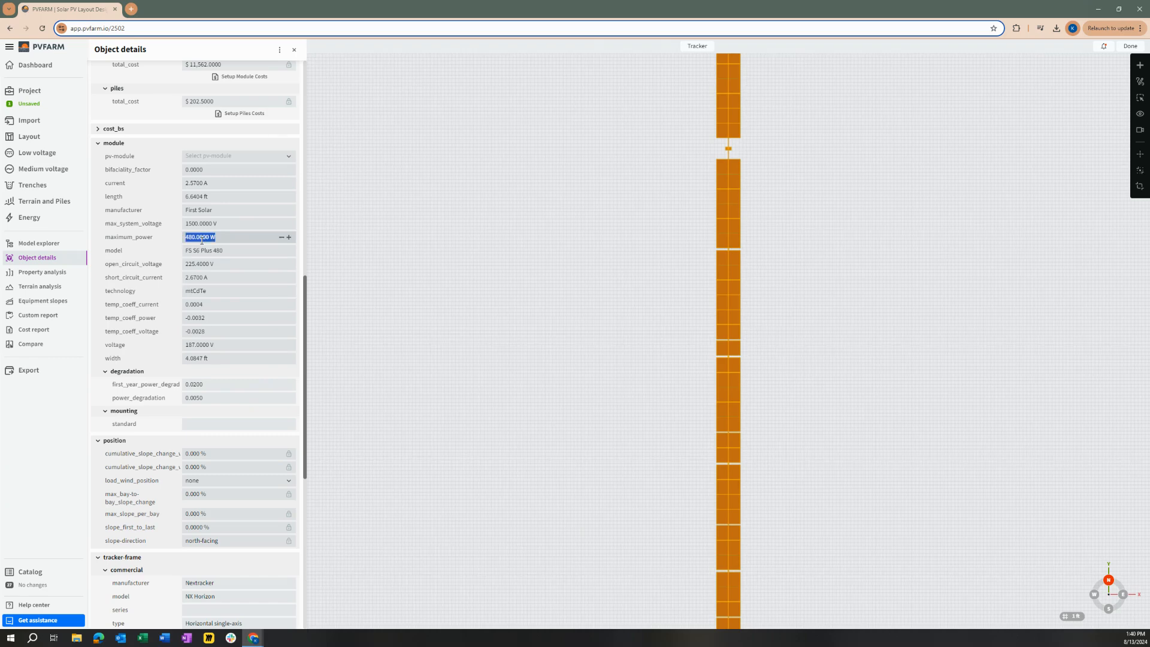
left_click(191, 237)
left_click_drag(222, 236, 193, 237)
left_click(224, 237)
key("Return")
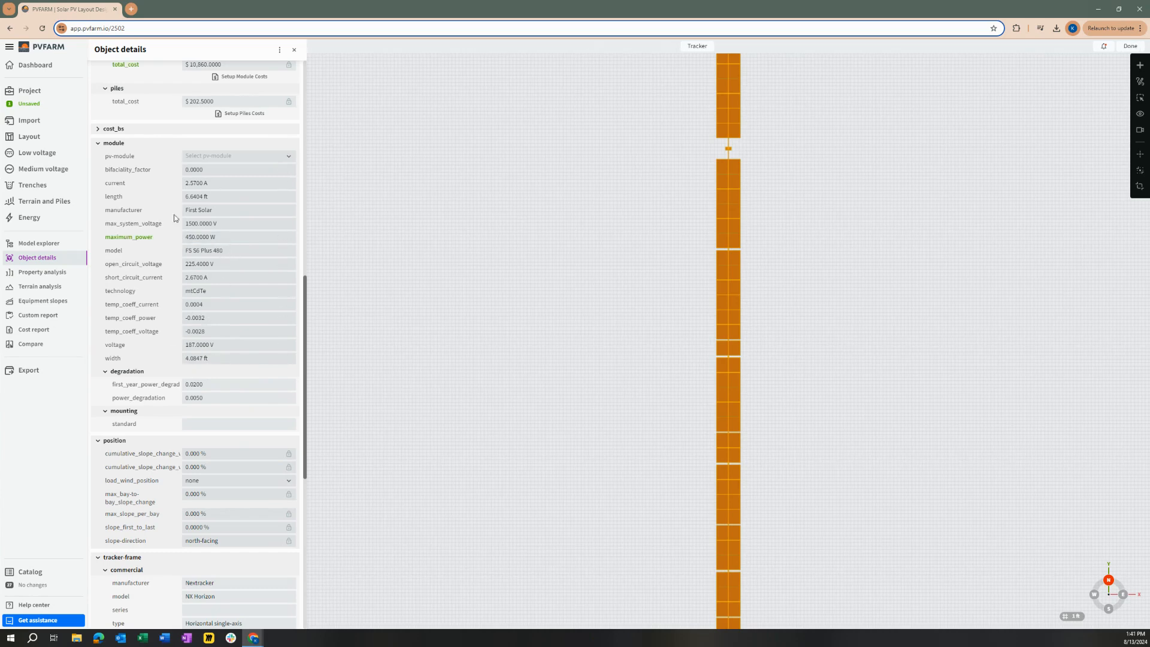
Assign Generic Module 450W as the tracker's PV module
left_click(254, 145)
left_click(235, 144)
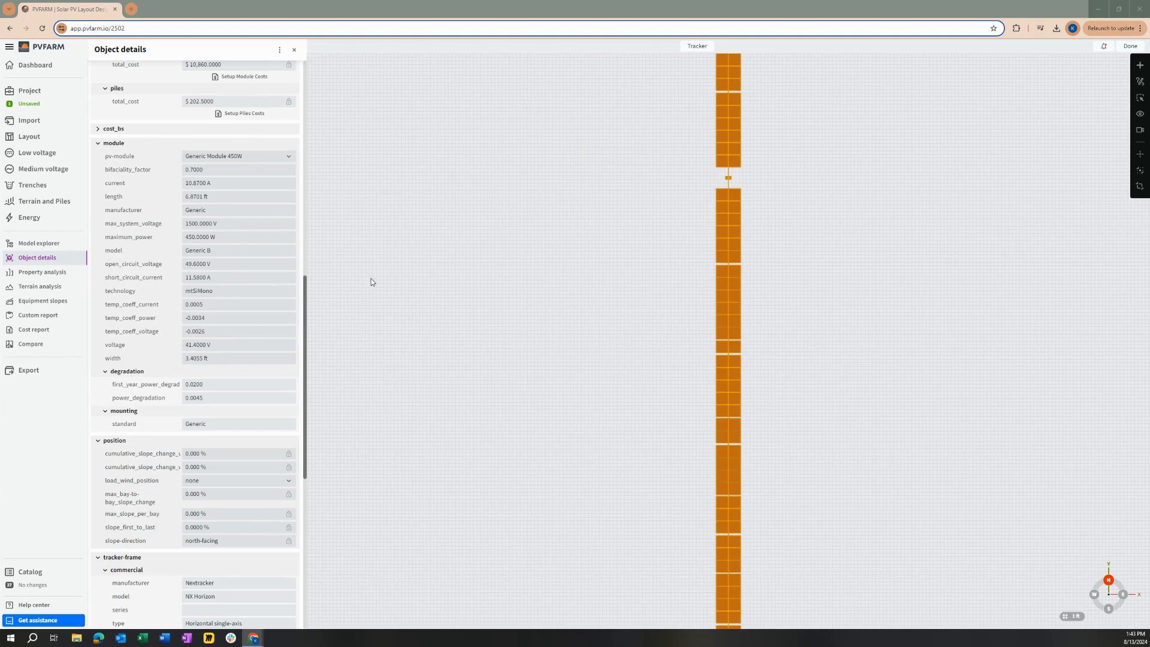
Examine the tracker frame's commercial properties: manufacturer, model, series and type
scroll(239, 275, "down", 3)
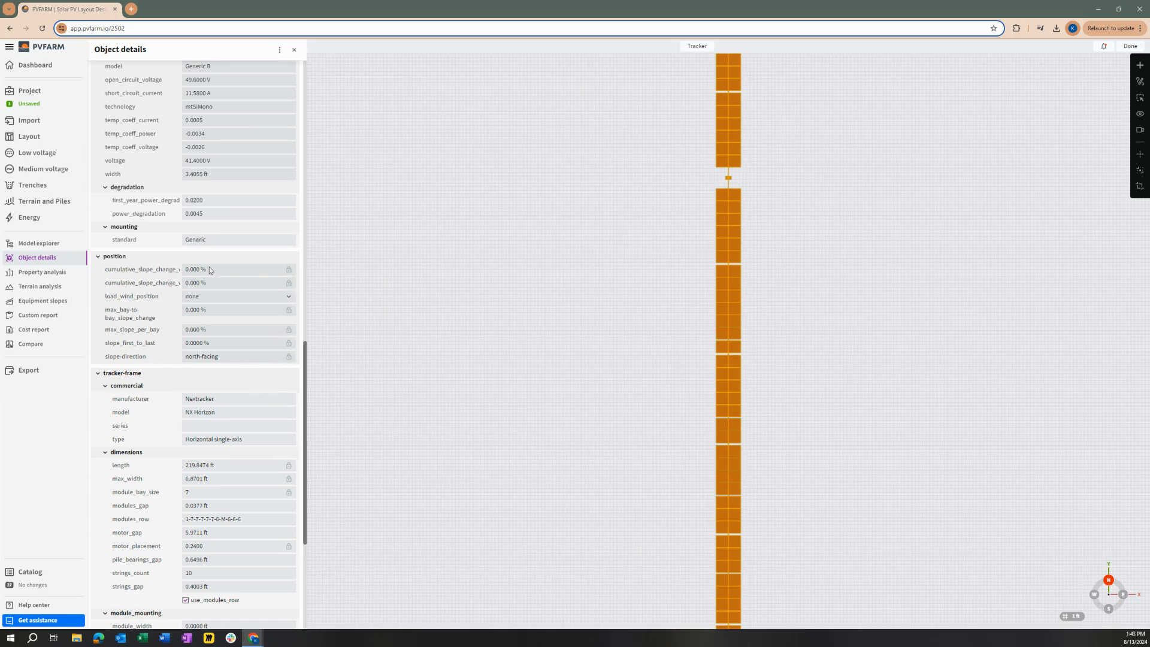
left_click_drag(306, 353, 299, 413)
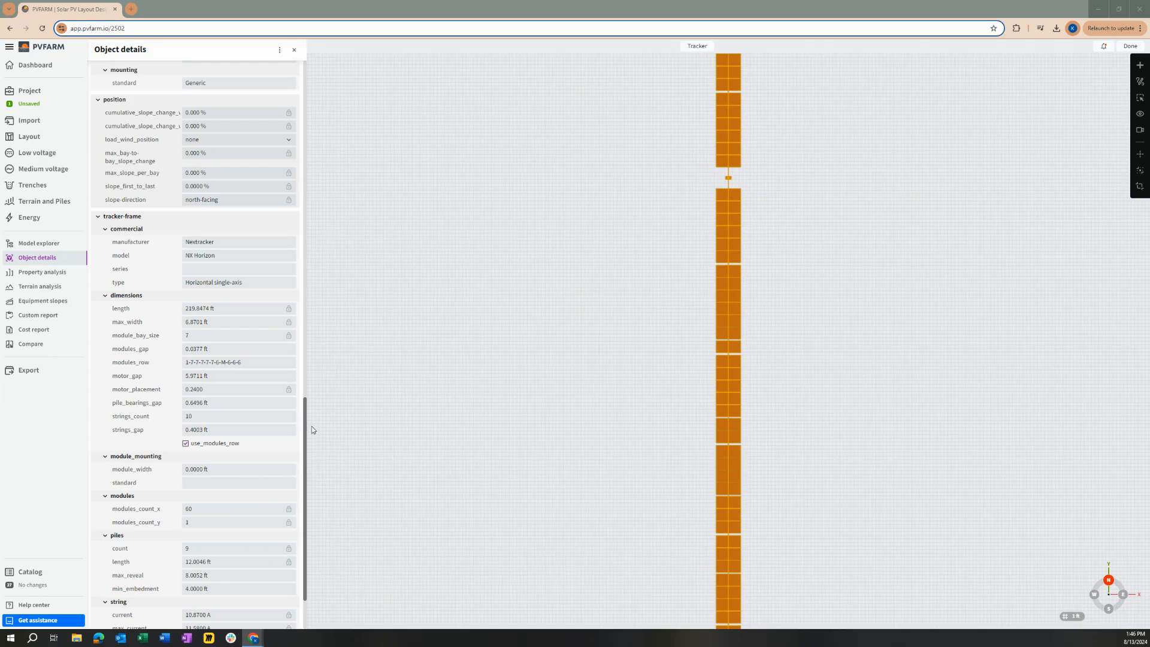
left_click(240, 245)
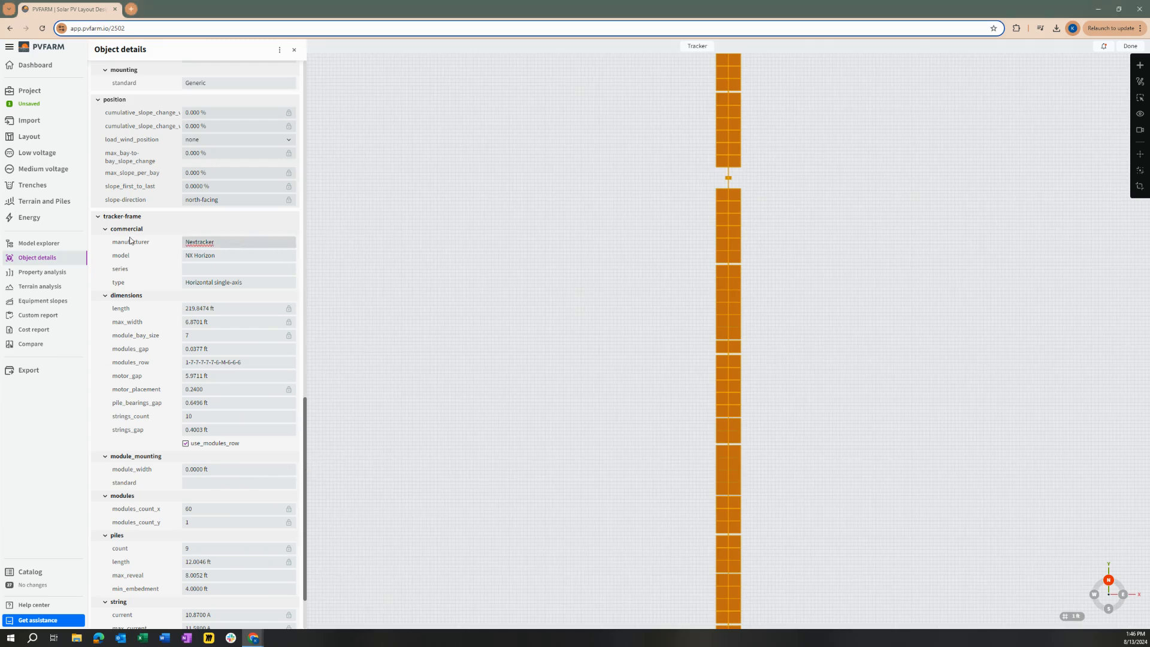
left_click(222, 258)
left_click(230, 268)
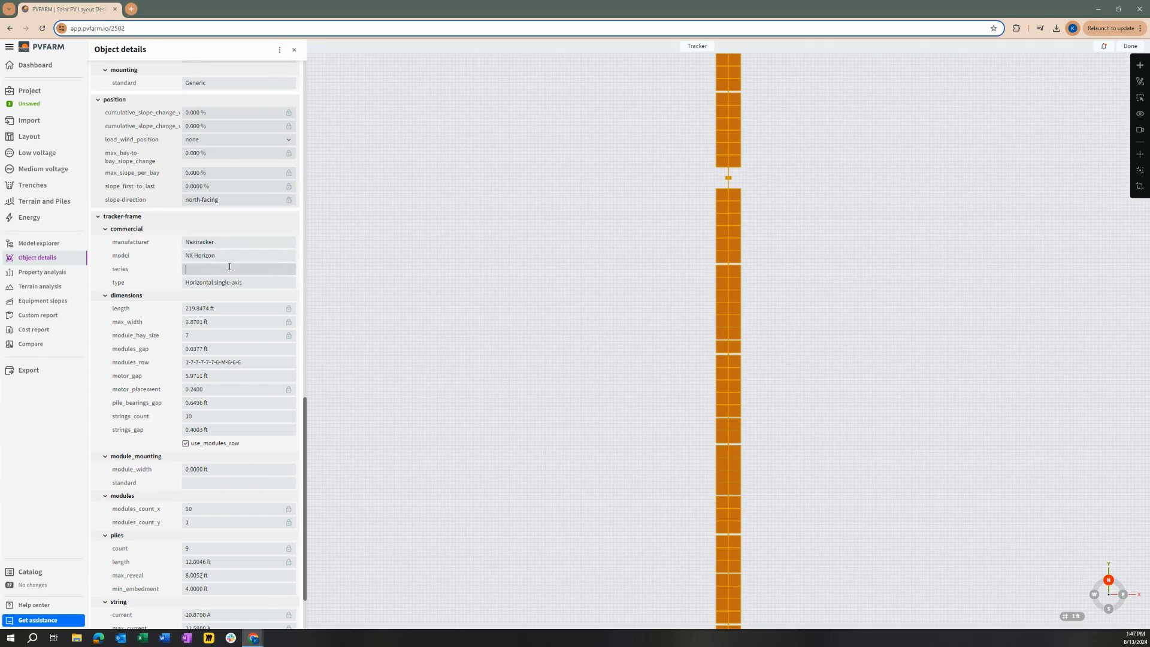
left_click(215, 244)
left_click(223, 256)
left_click(229, 269)
left_click(241, 281)
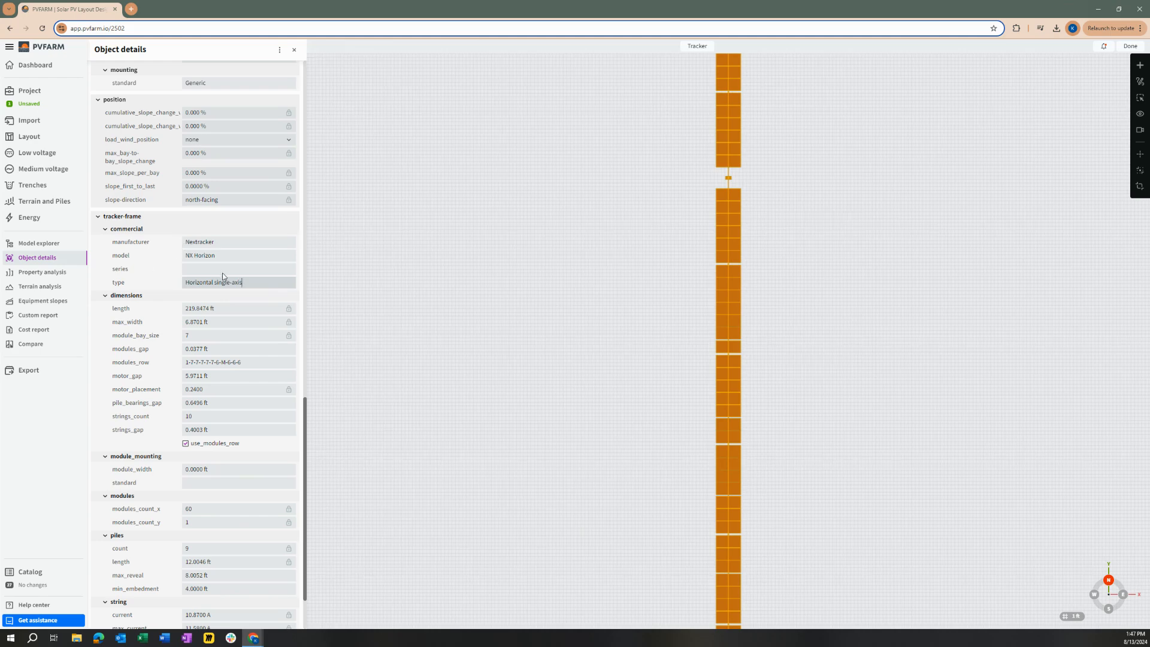
left_click(228, 268)
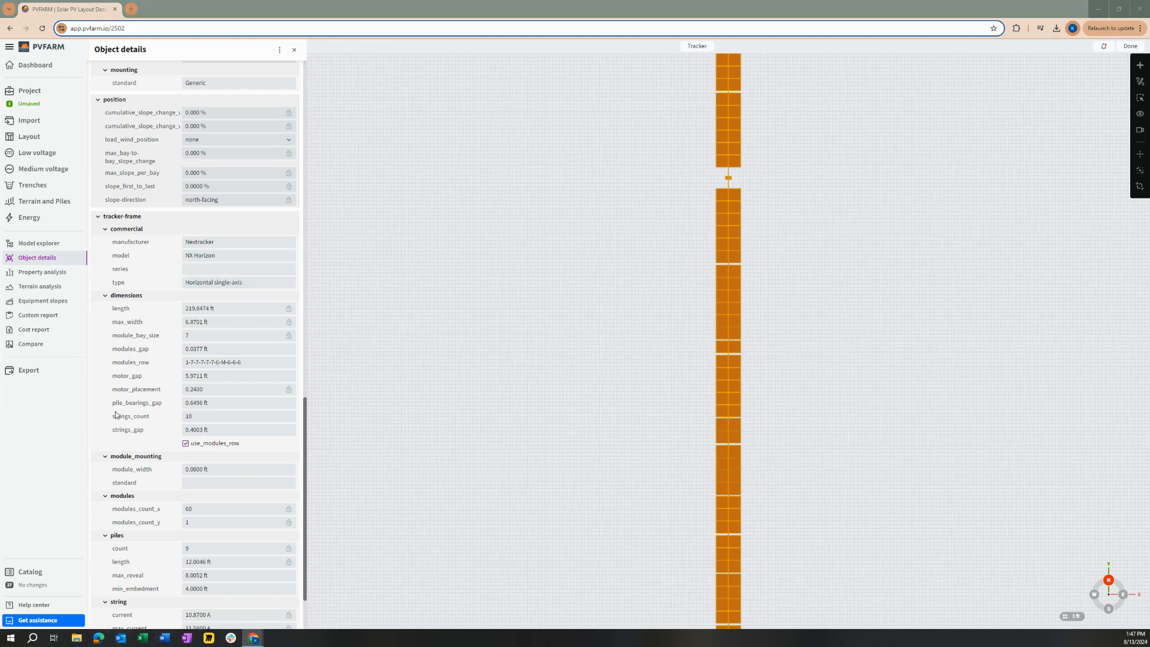
Consult the NX Horizon datasheet's general and mechanical specifications, and return to the PVFARM project
left_click(308, 612)
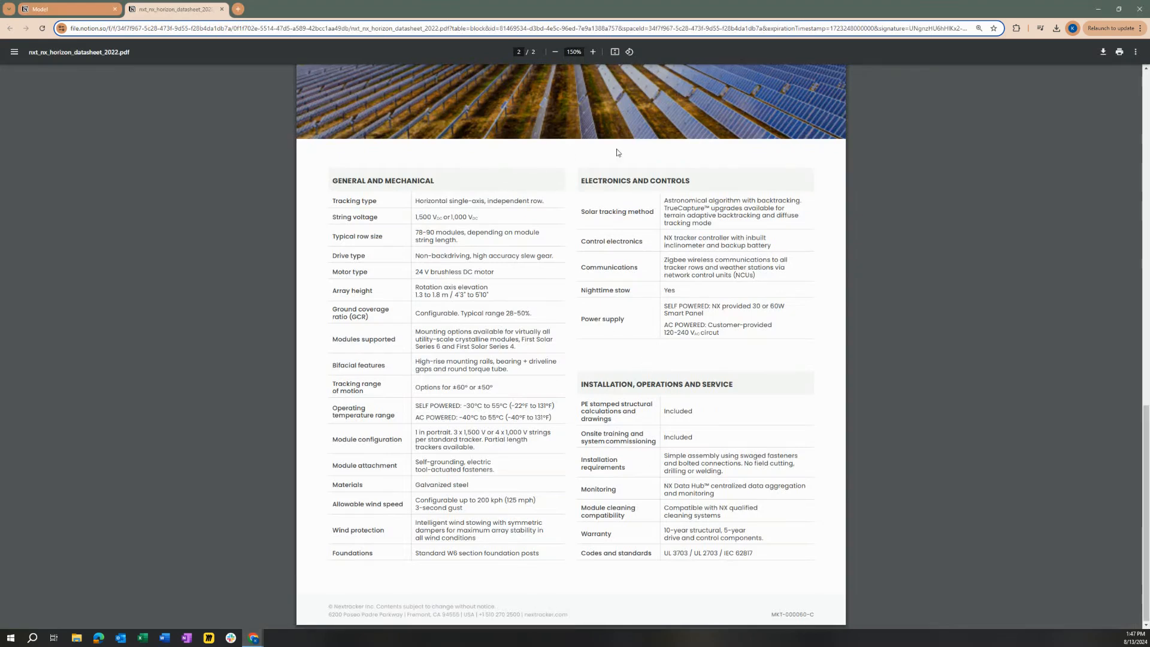
mouse_move(253, 637)
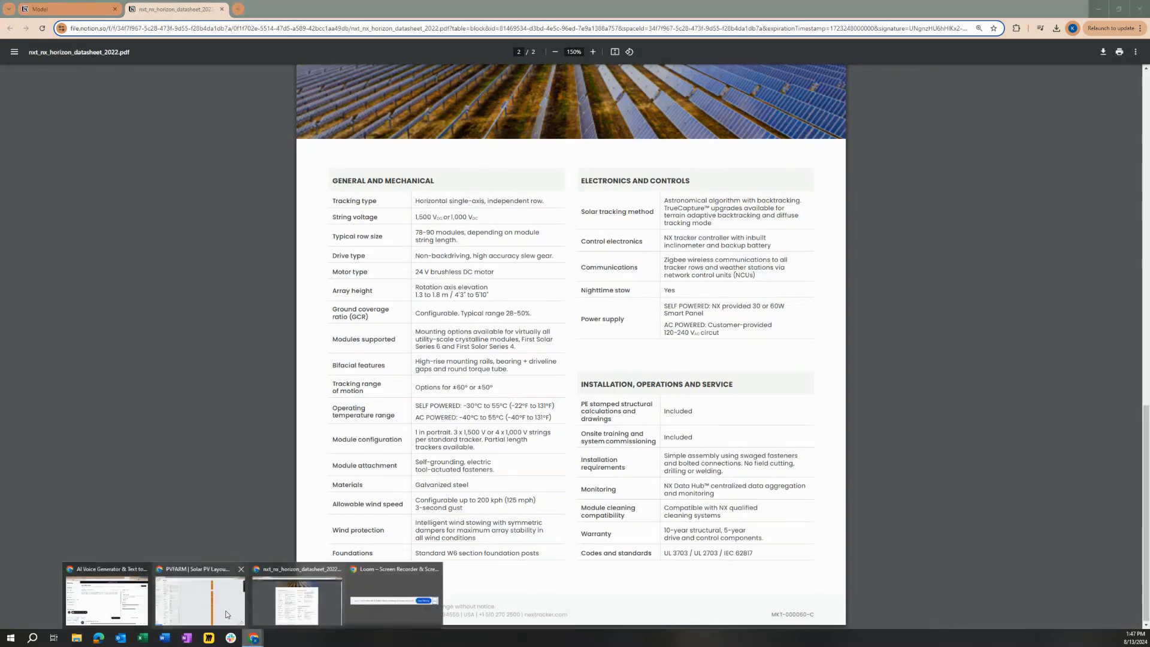
left_click(228, 611)
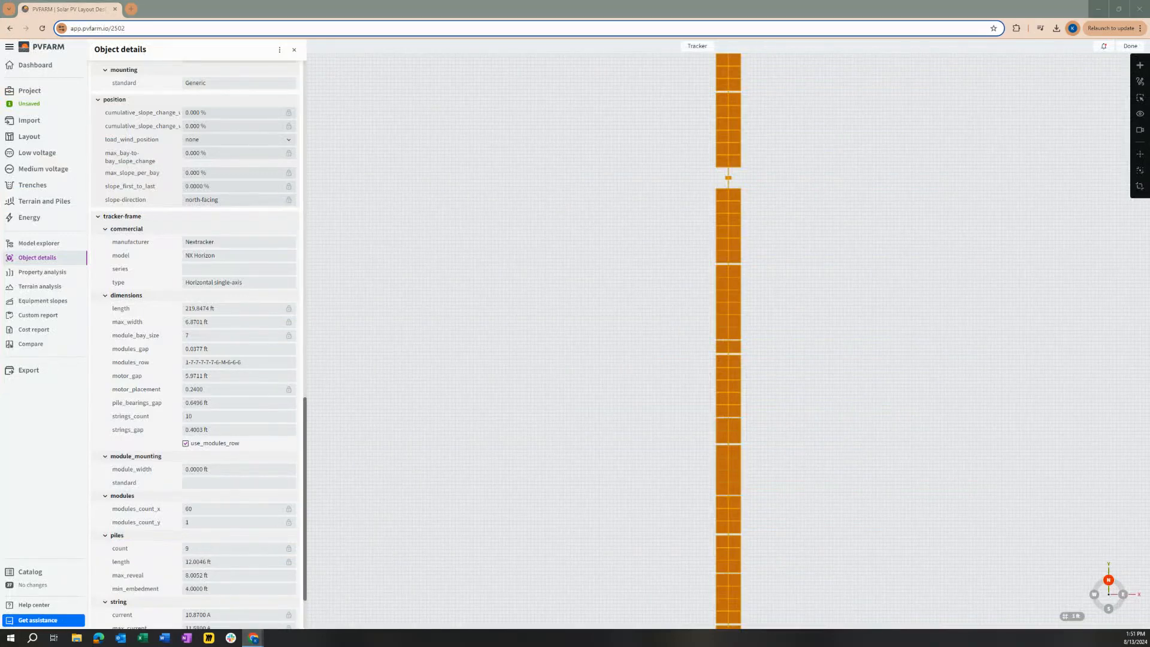
Open the catalog beside the tracker's details and examine how the NX Horizon and Generic Tracker groups are organised
left_click(52, 571)
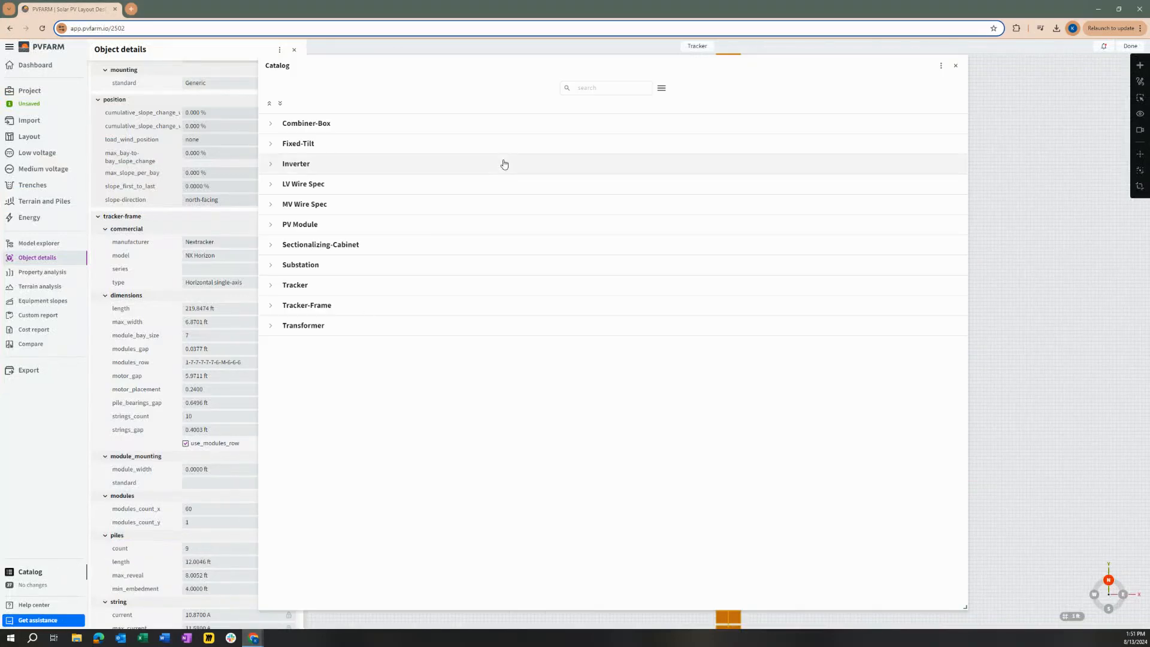
left_click_drag(461, 63, 457, 135)
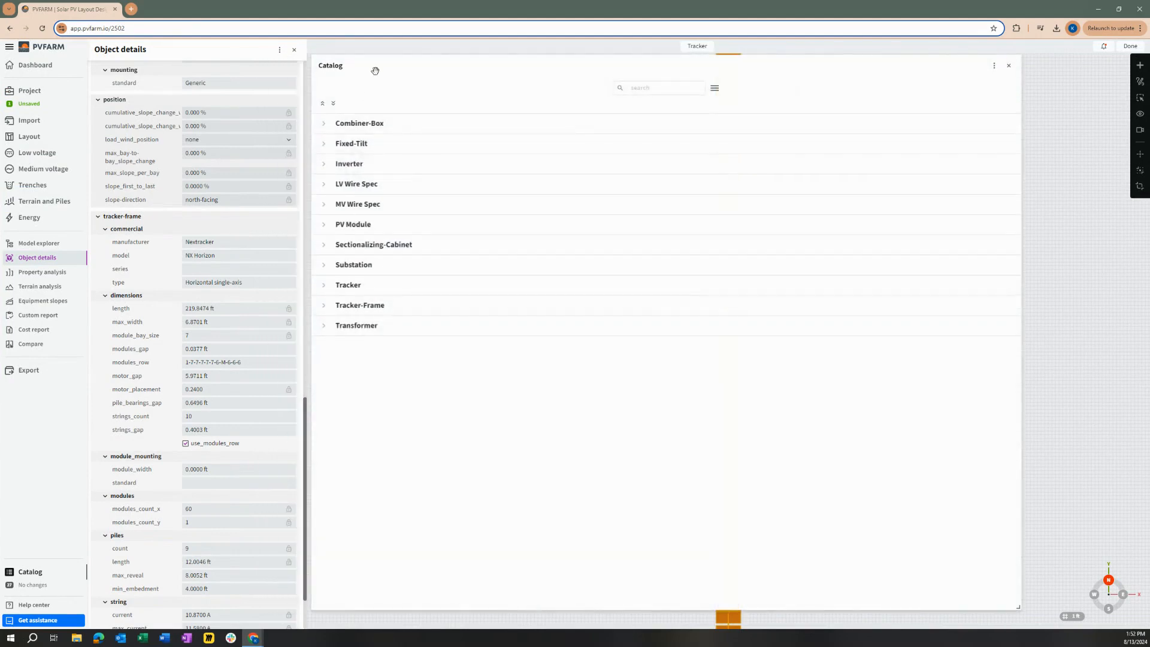
left_click(318, 286)
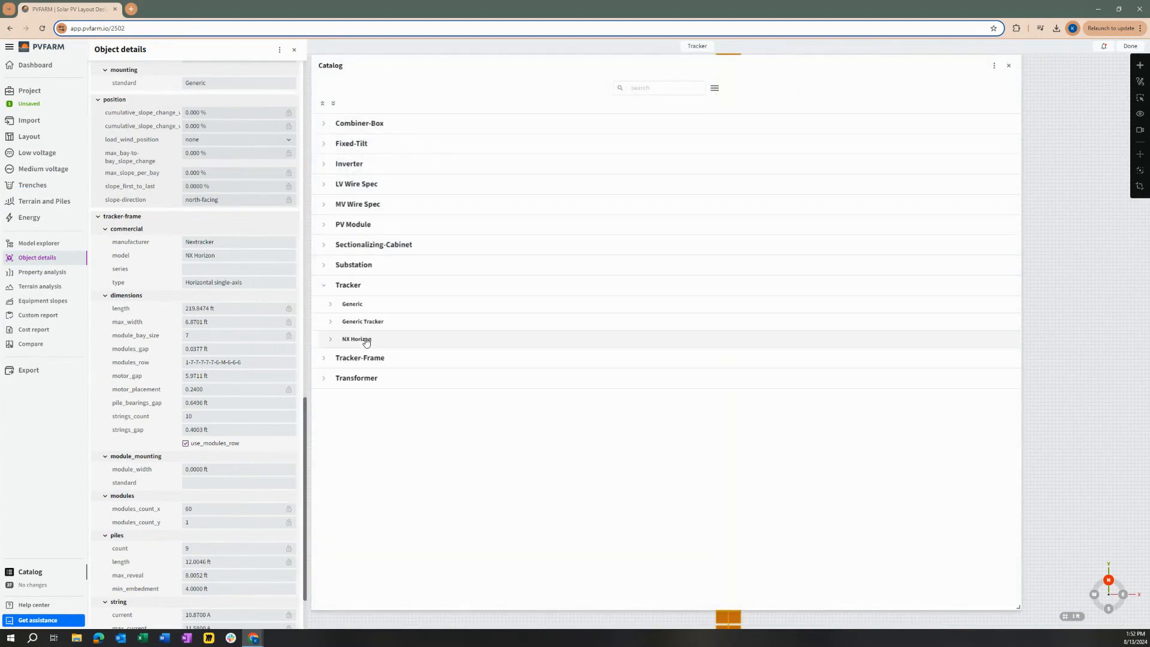
left_click_drag(118, 242, 151, 243)
left_click(407, 343)
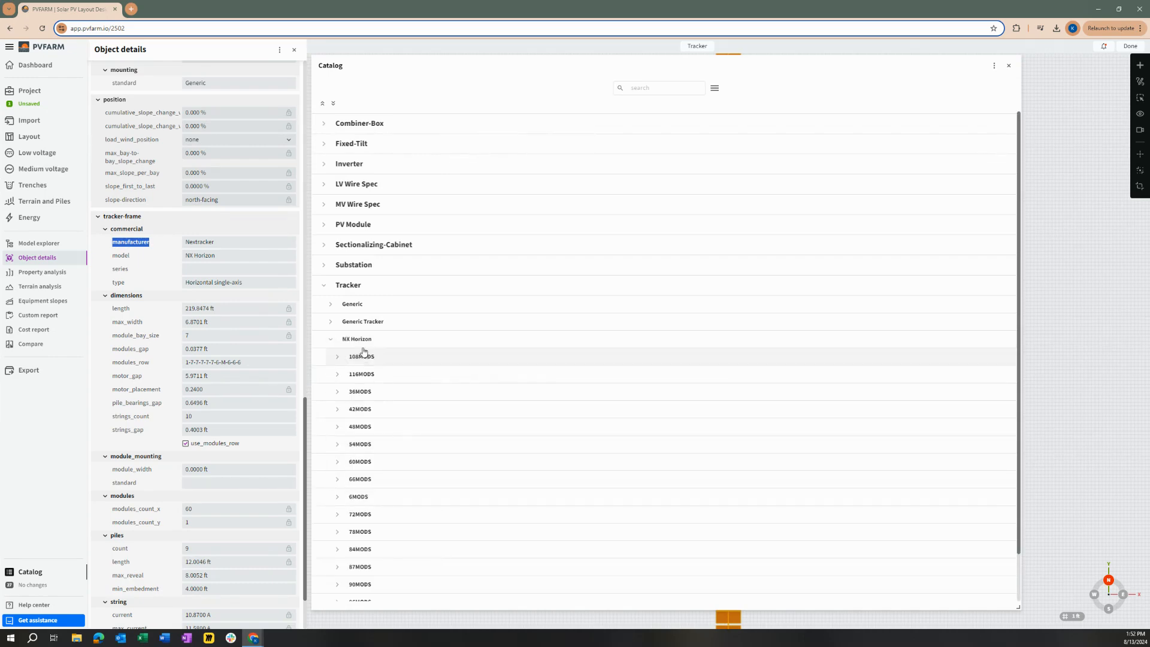
left_click(332, 341)
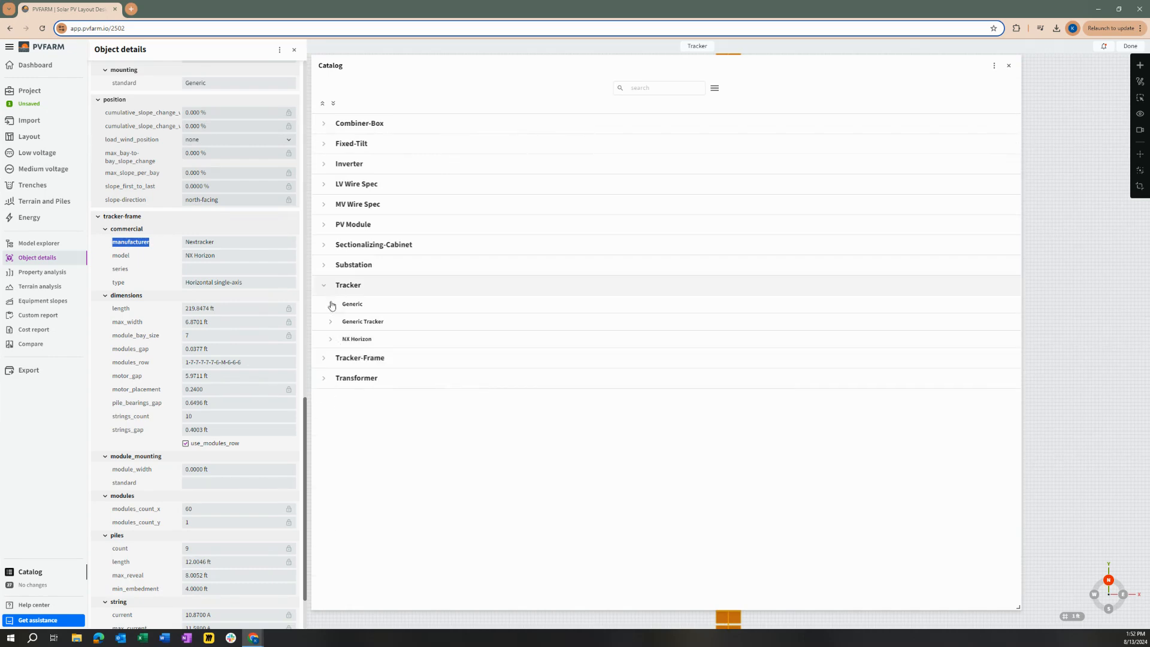
left_click(330, 323)
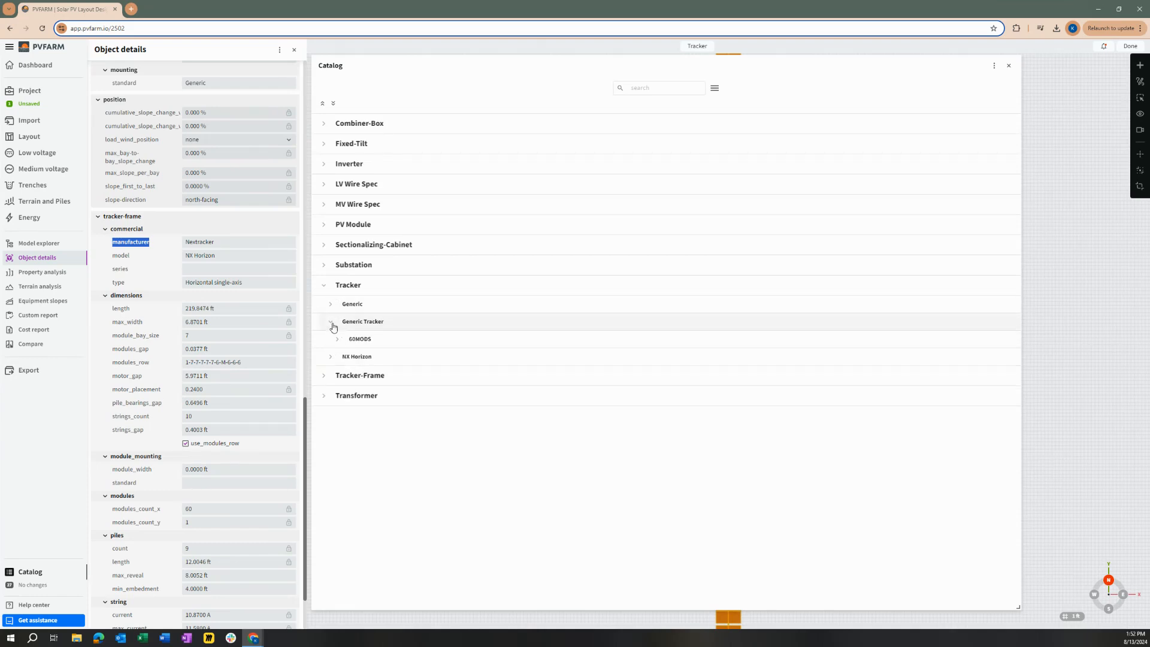
Examine the 50MODS and 60MODS entries grouped under Generic trackers in the catalog, expanding 50MODS
left_click(341, 307)
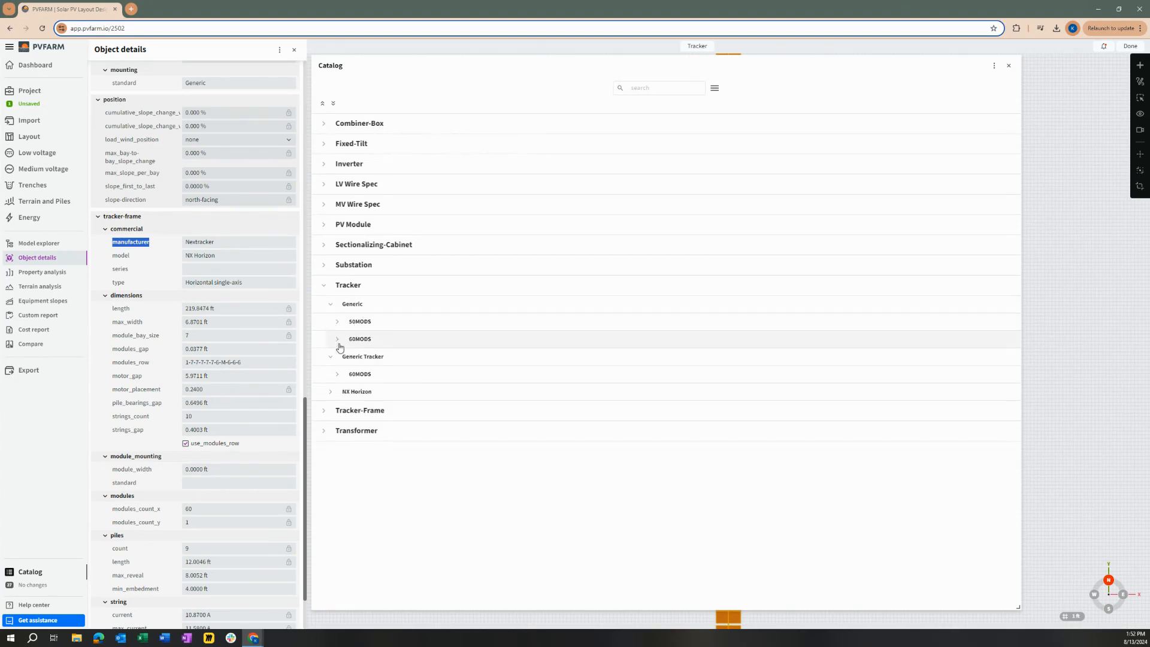
left_click(331, 359)
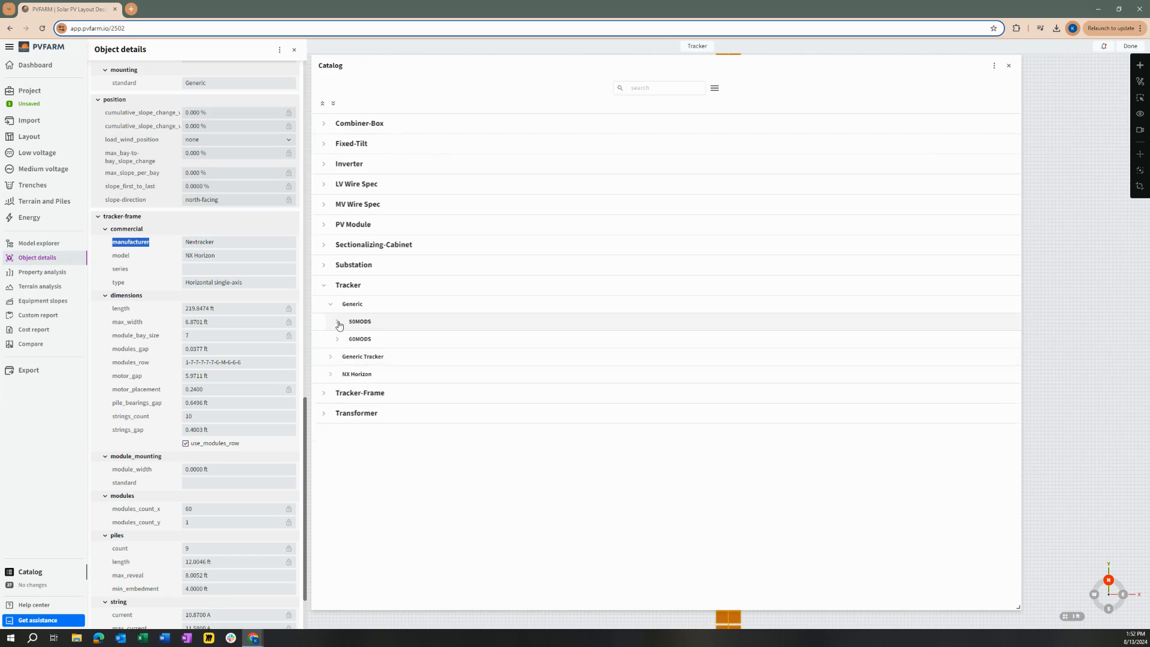
left_click(337, 321)
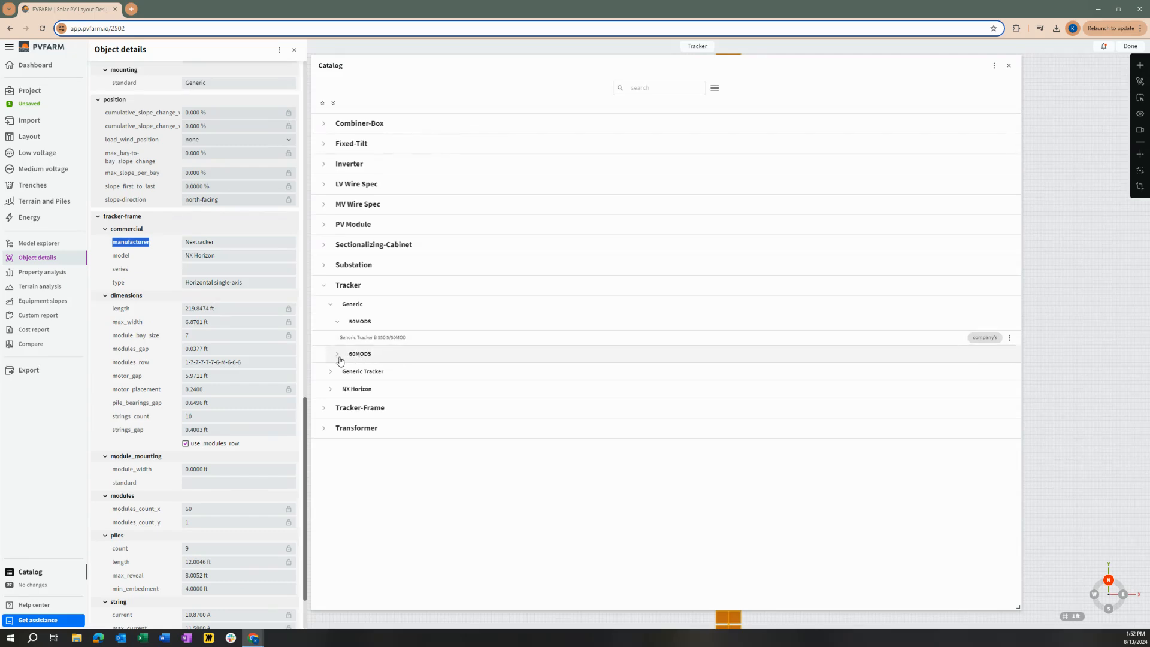
Examine the tracker's name field, and return through the module and position properties to the tracker-frame section
scroll(191, 150, "up", 10)
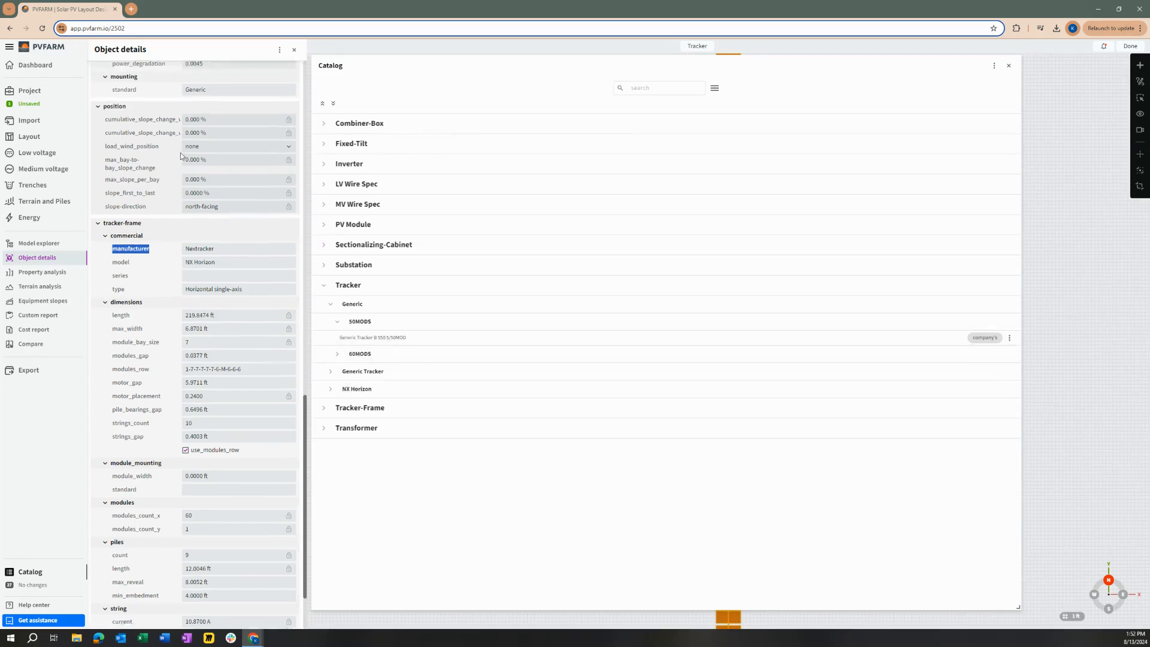
scroll(192, 150, "up", 3)
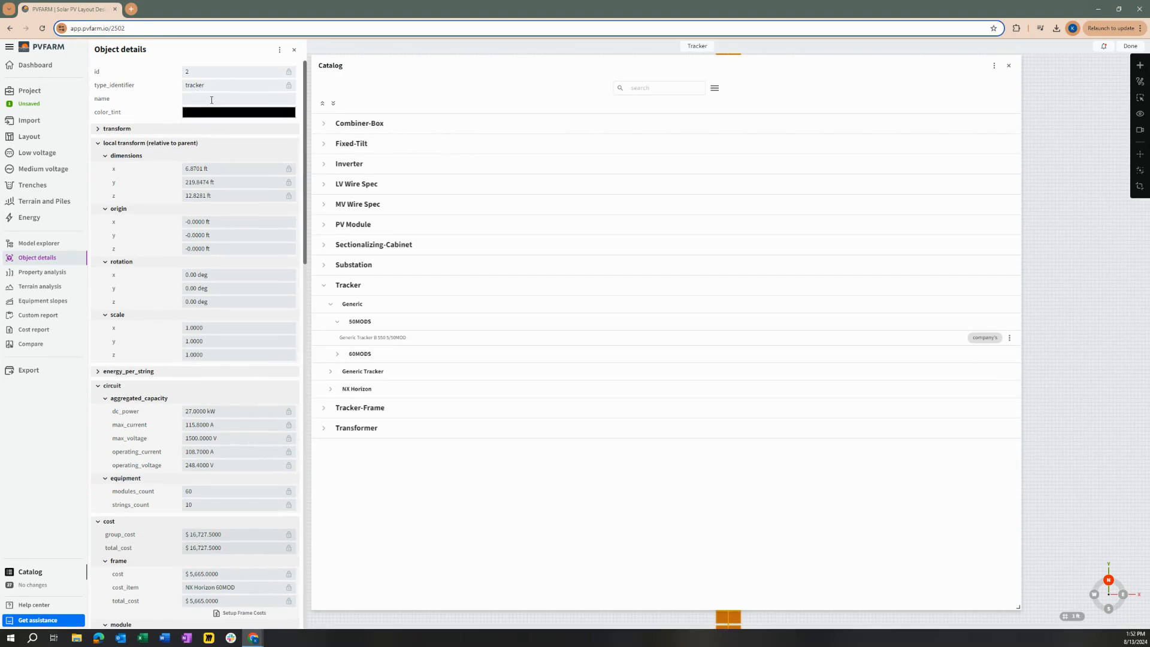
double_click(102, 99)
scroll(201, 165, "down", 10)
scroll(252, 419, "down", 4)
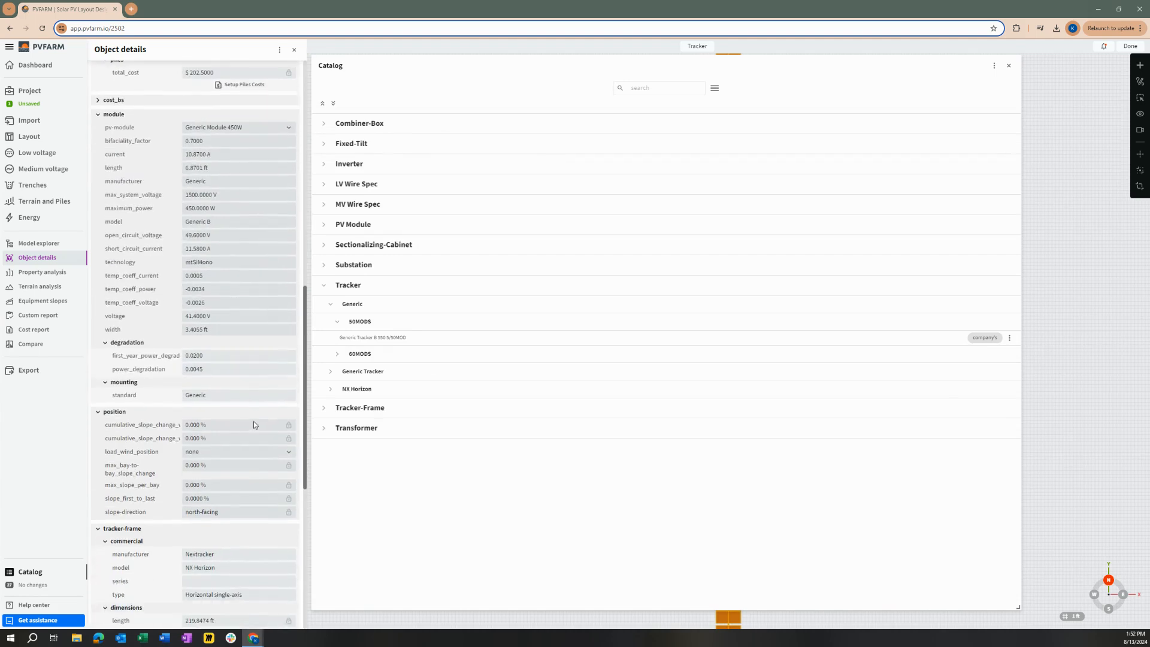
scroll(249, 398, "down", 2)
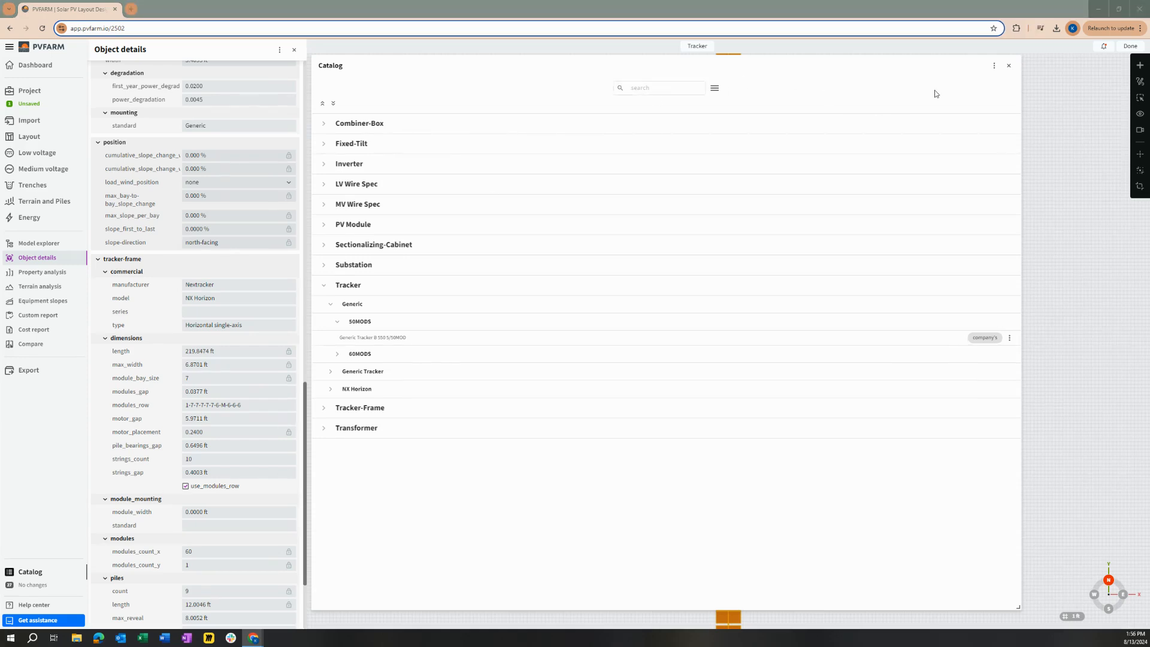
Close the catalog and examine the tracker frame's dimensions, especially modules_row and the use_modules_row option
left_click(1009, 65)
scroll(209, 340, "down", 1)
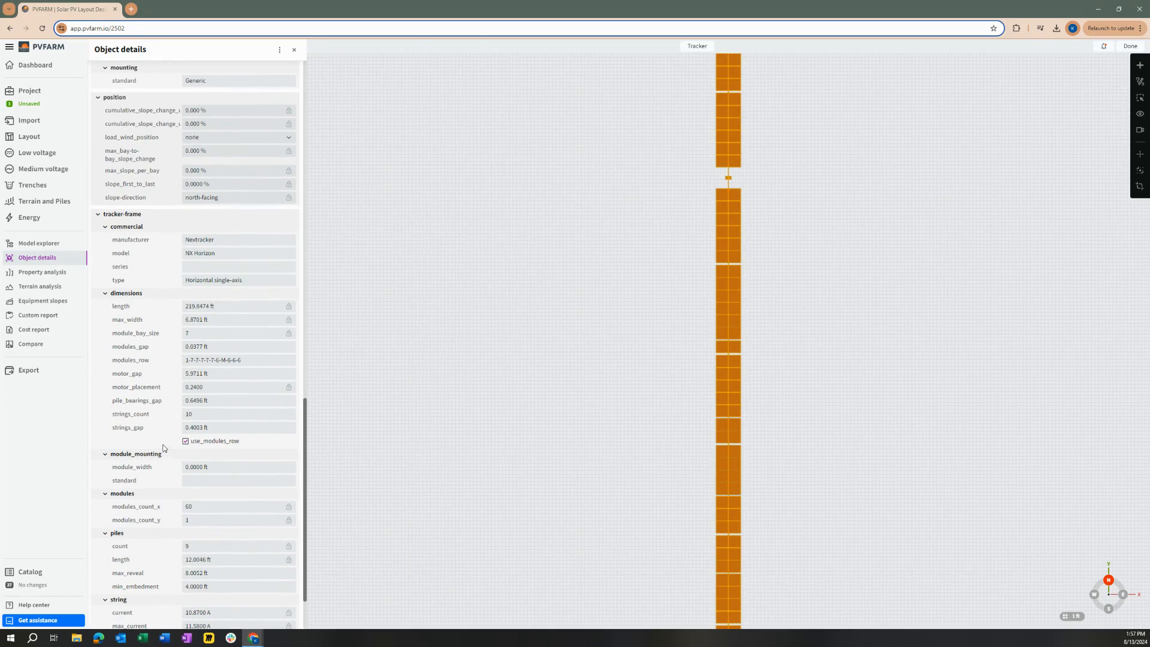
left_click_drag(111, 297, 142, 296)
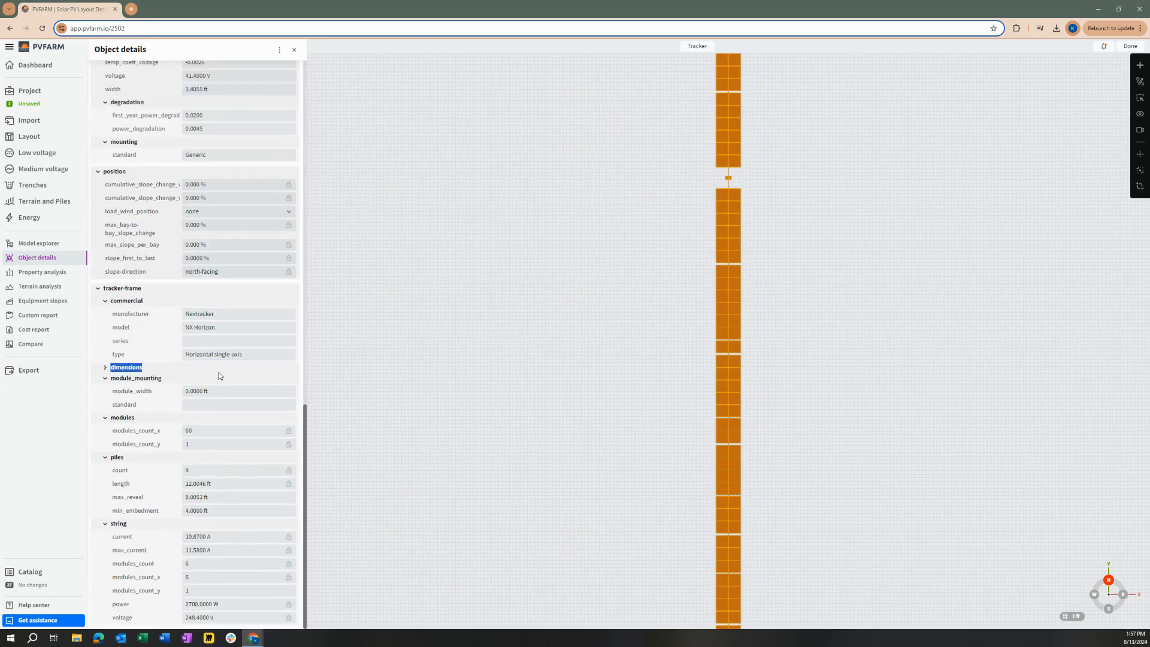
left_click(106, 369)
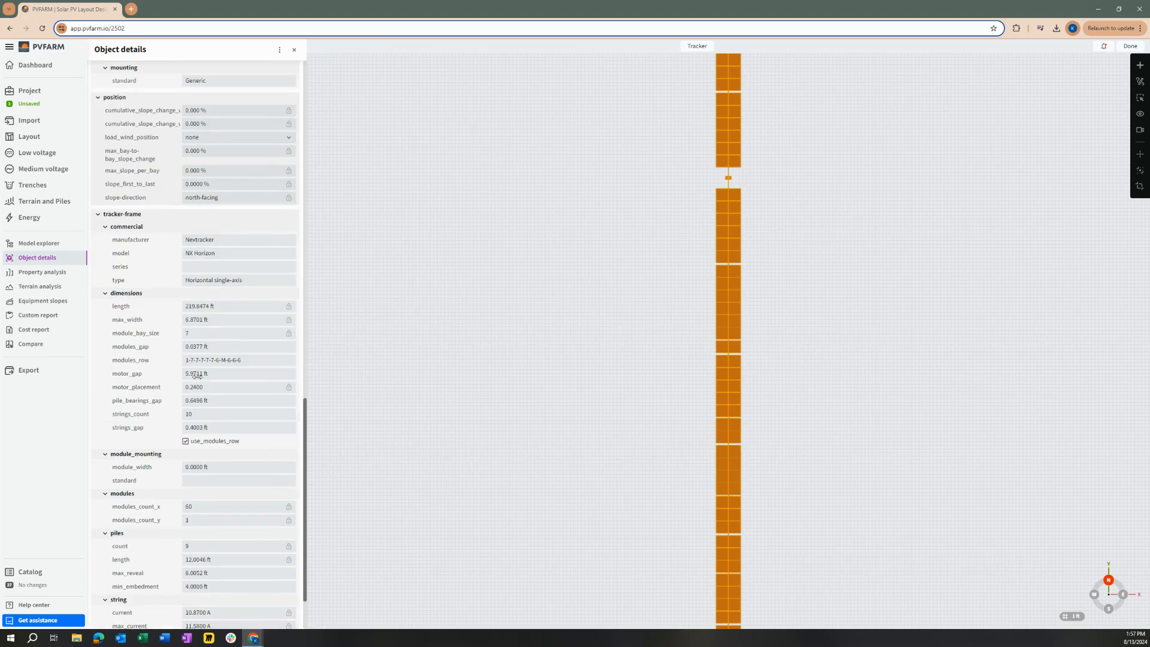
double_click(186, 443)
left_click_drag(262, 360, 141, 362)
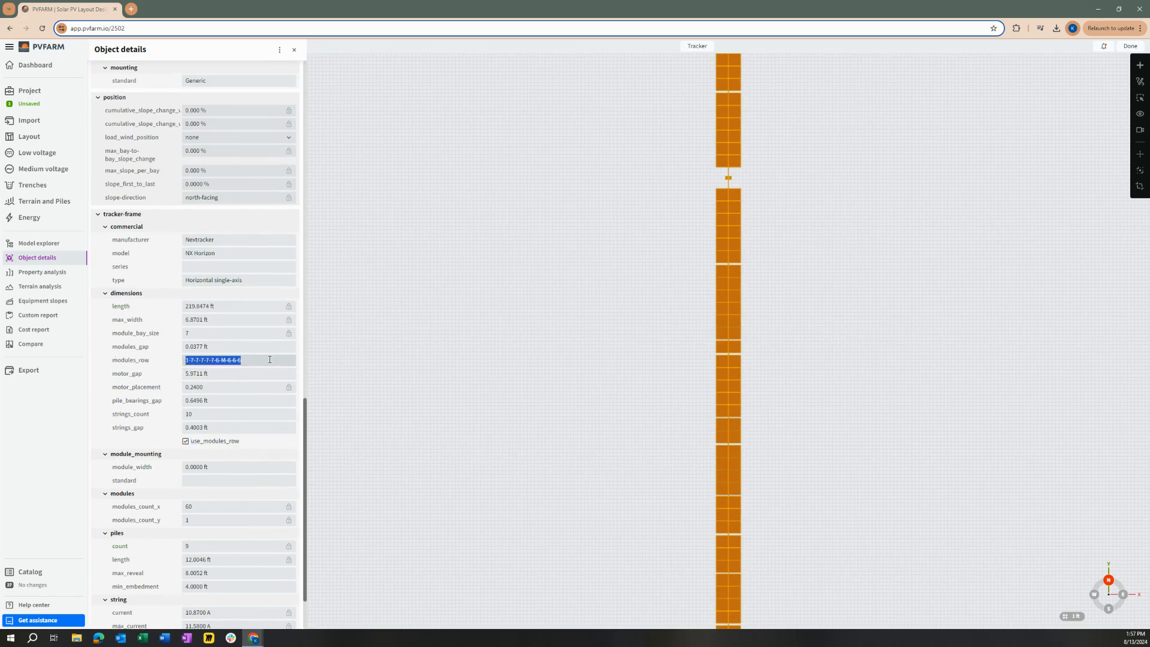
Set the tracker frame's modules_row to 6-7-m-7-6
left_click(269, 359)
left_click_drag(280, 359, 183, 365)
type("7-6")
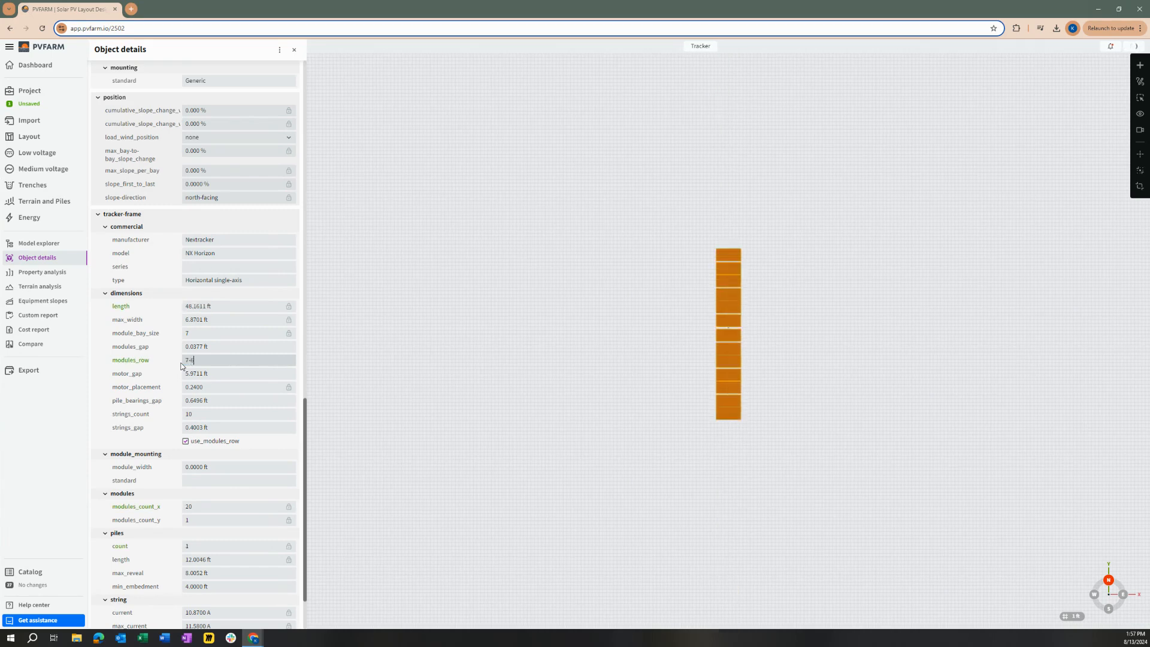
left_click(187, 364)
left_click(188, 360)
type("6")
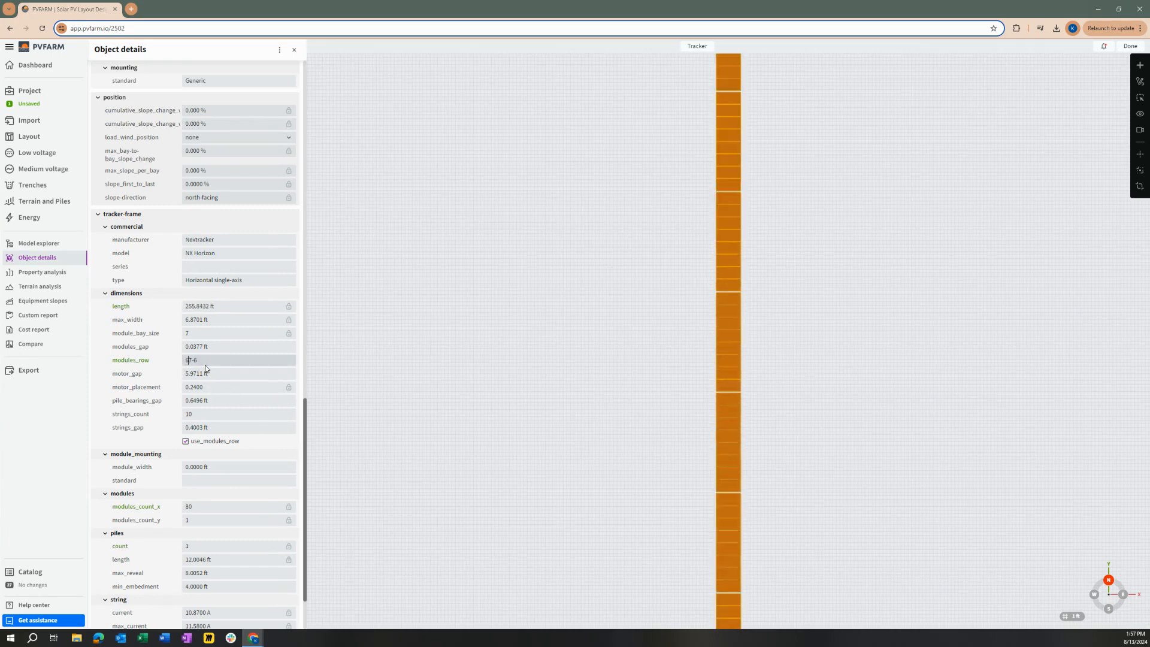
type("-7-m-")
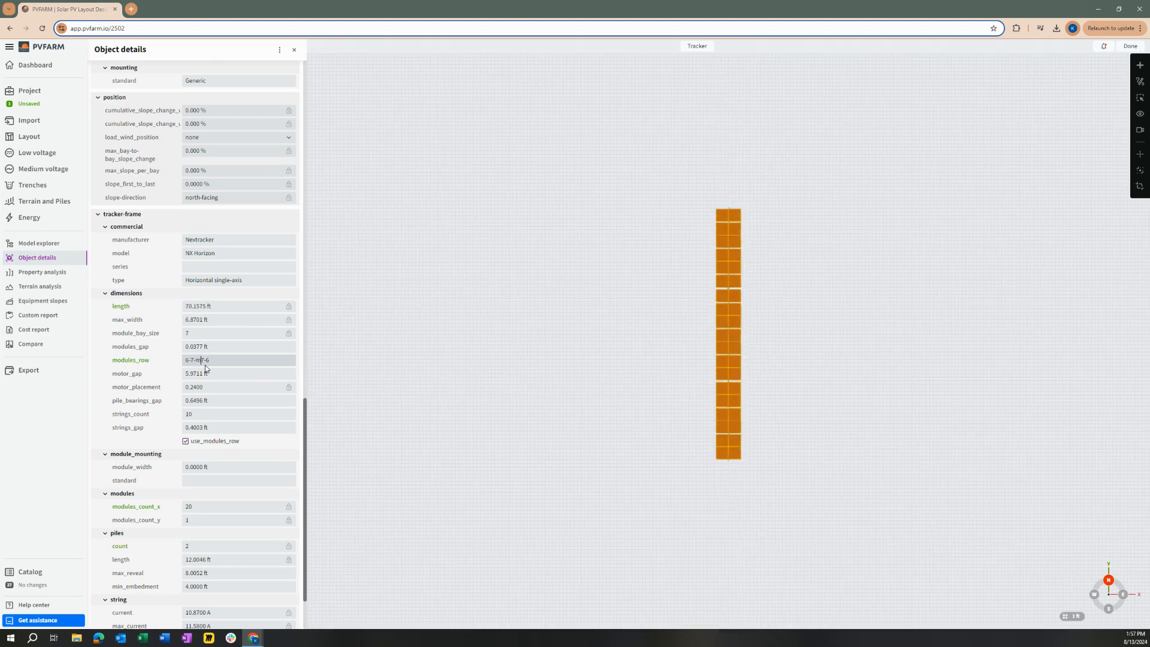
View the tracker in 3D and extend its modules_row to 6-7-m-7-6-0
left_click_drag(932, 451, 763, 333)
scroll(895, 376, "up", 3)
right_click_drag(702, 386, 731, 397)
left_click(224, 361)
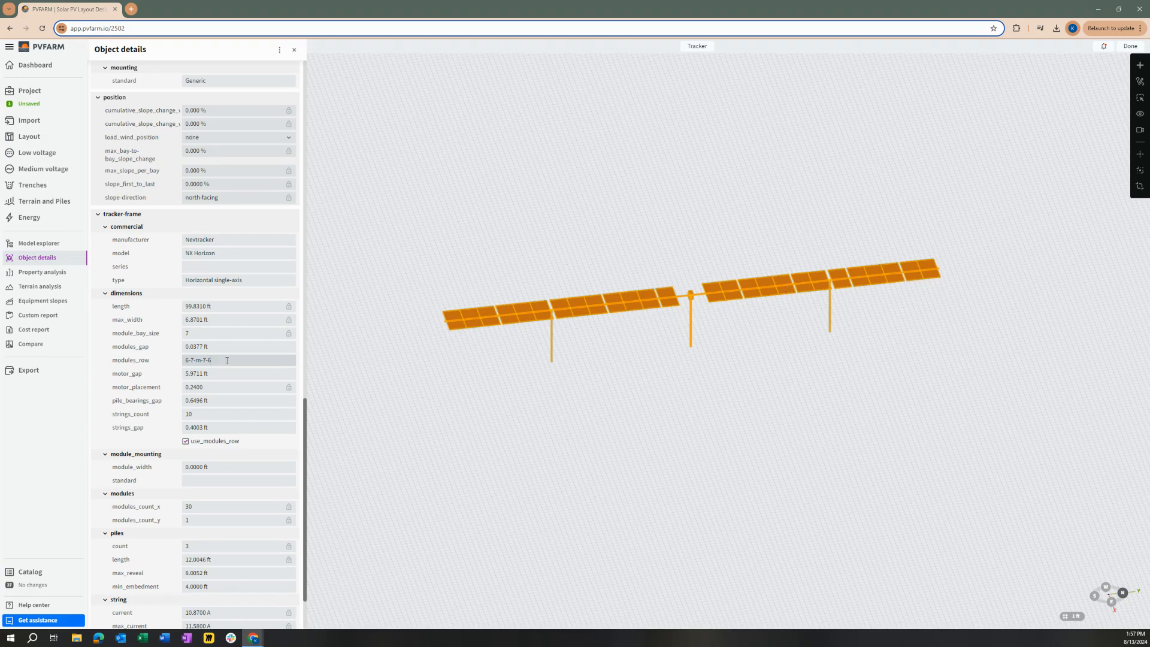
type("-0")
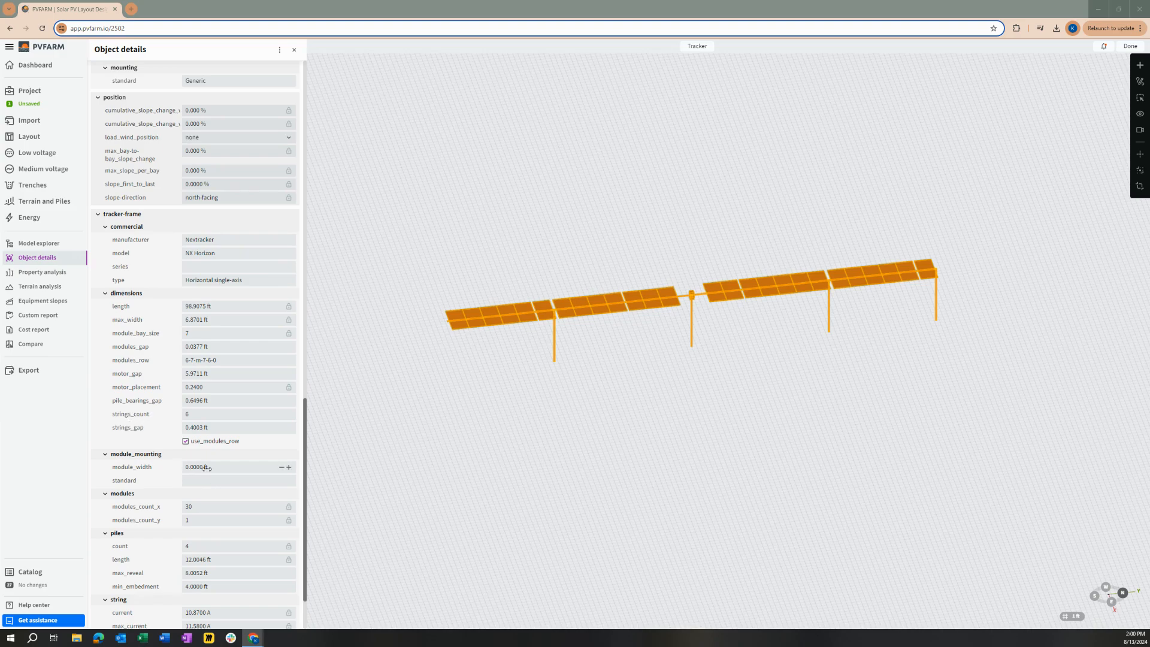
Compare the modules_row pattern with the frame's strings_count and the modules_count_x value
left_click_drag(216, 360, 184, 360)
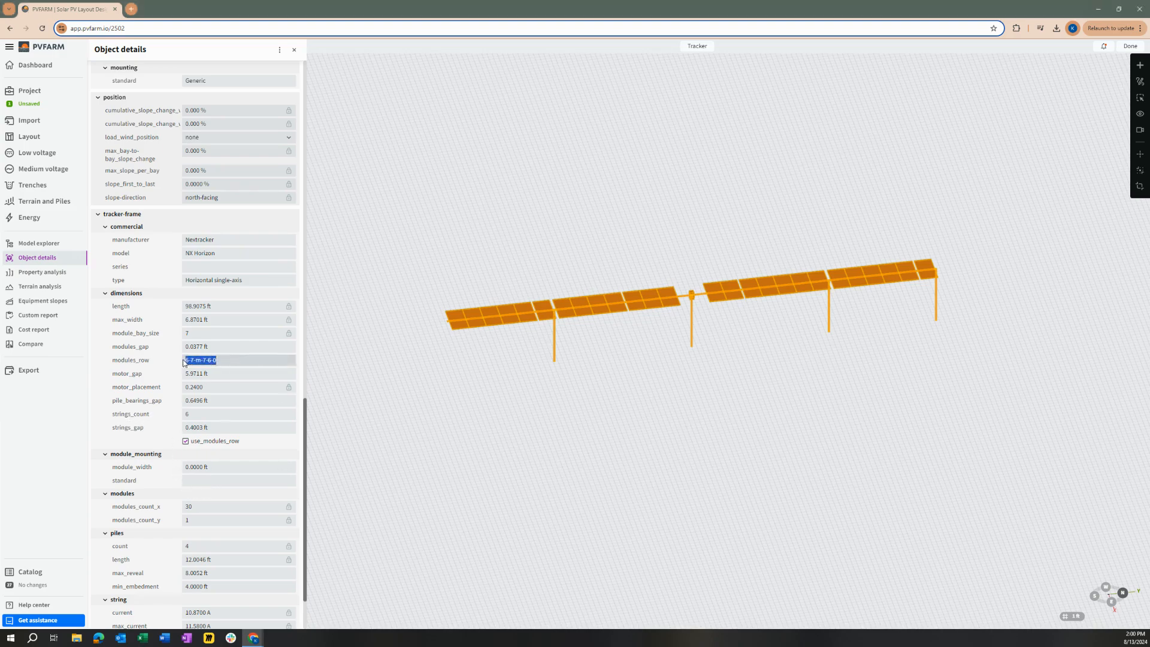
left_click(206, 412)
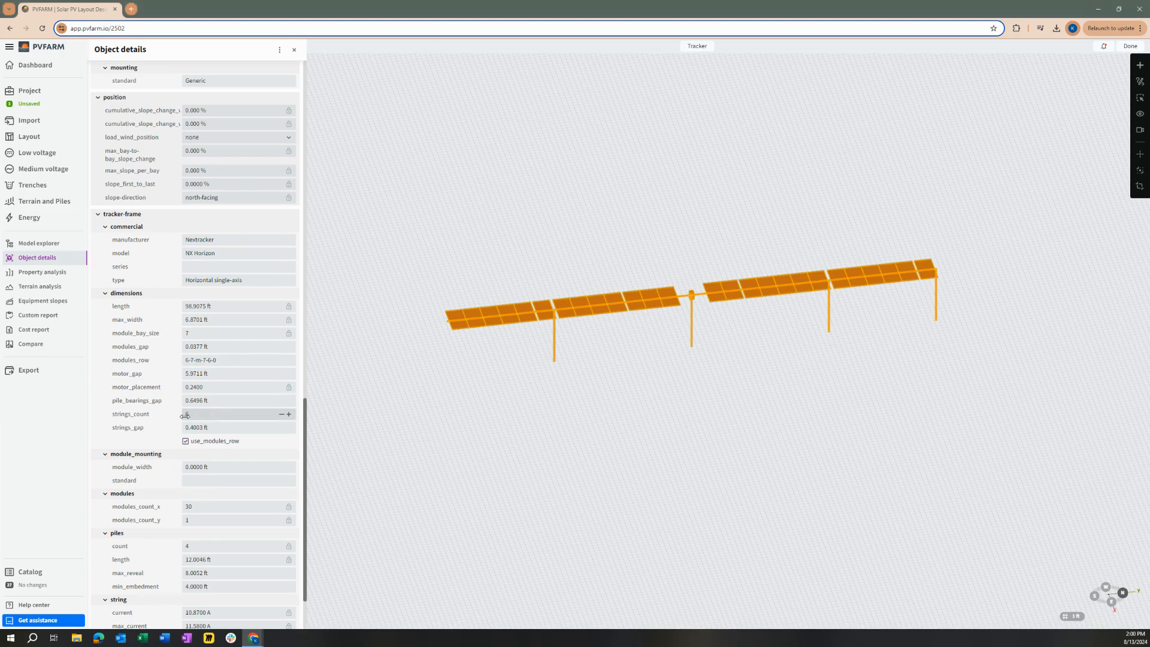
double_click(117, 414)
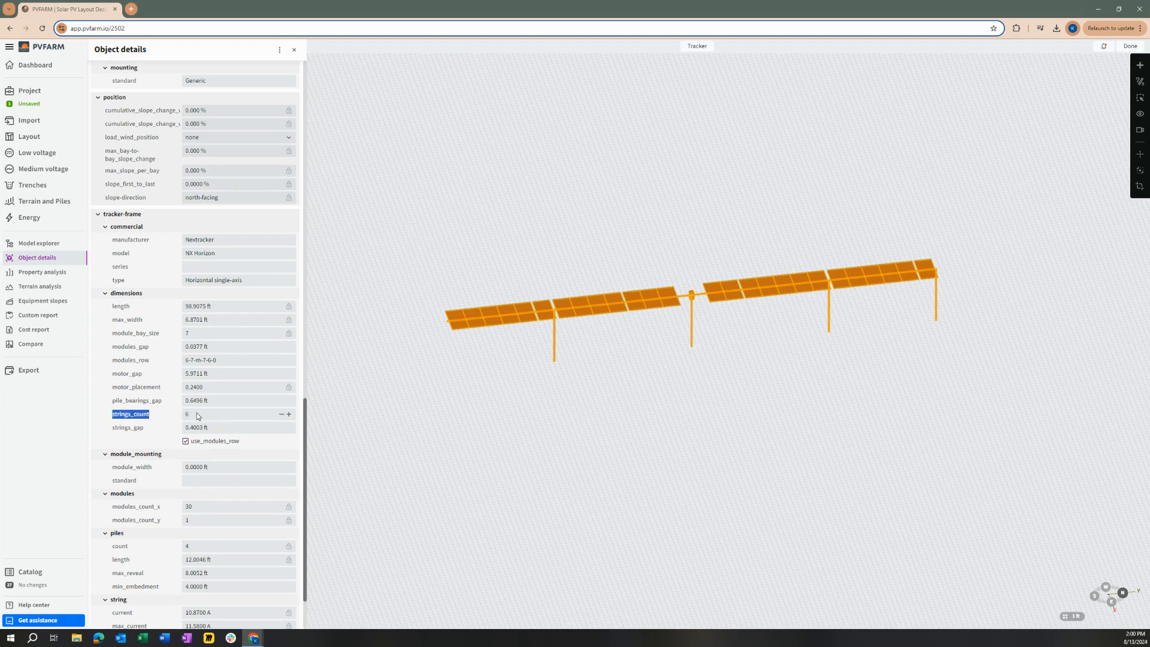
left_click(226, 363)
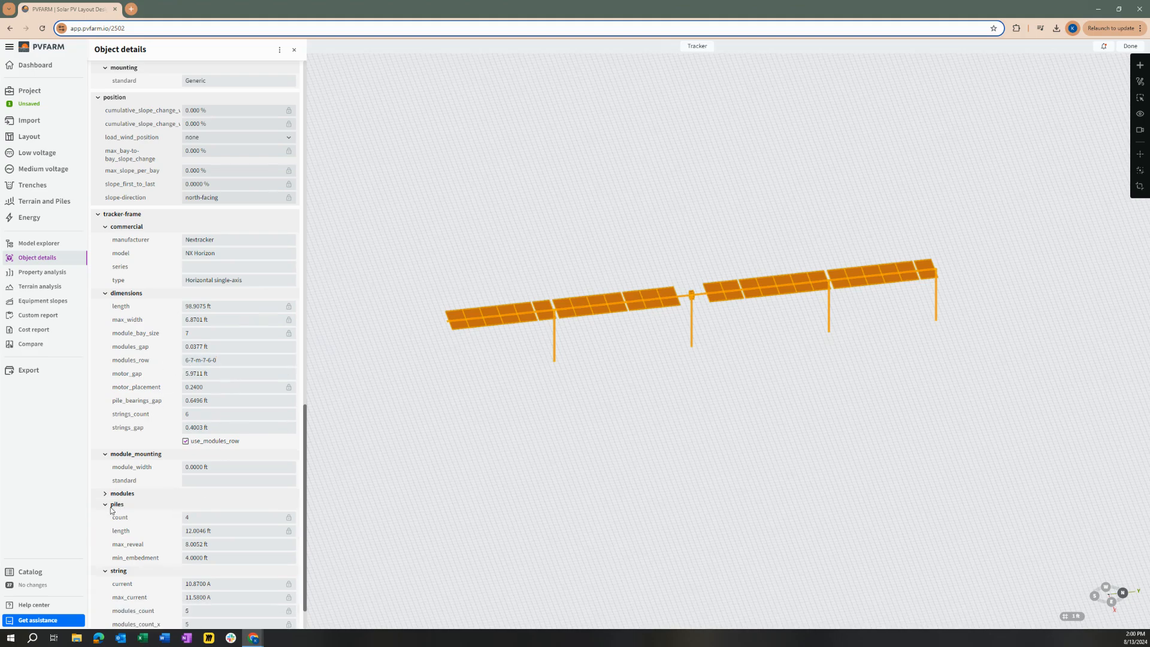
left_click_drag(112, 506, 182, 510)
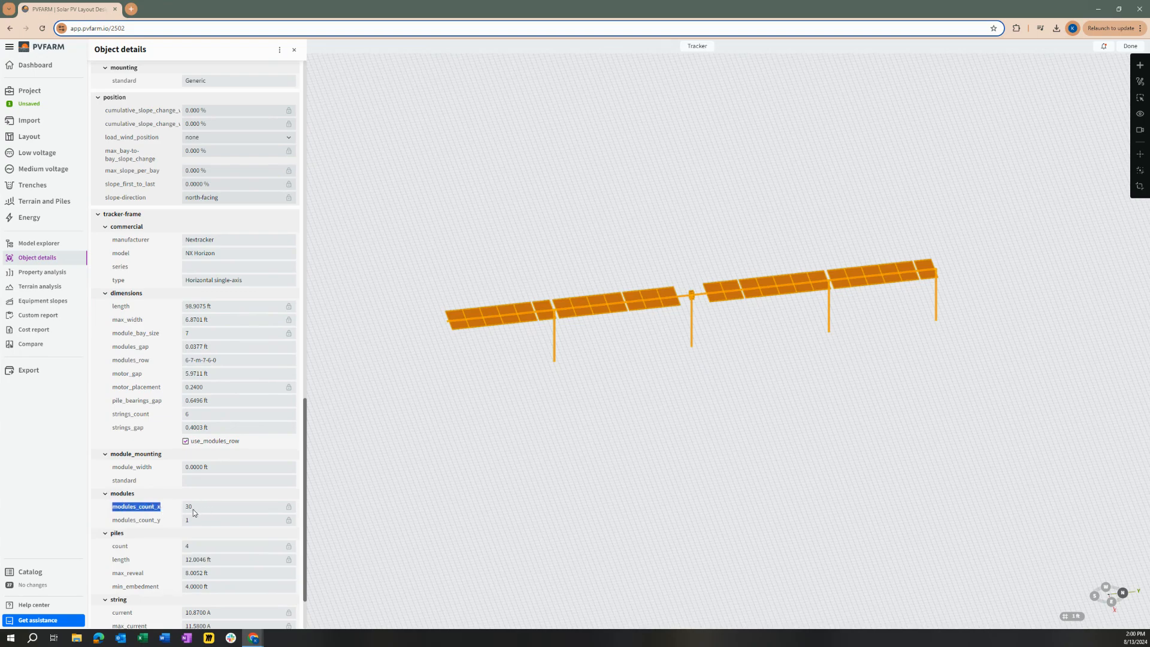
left_click(228, 360)
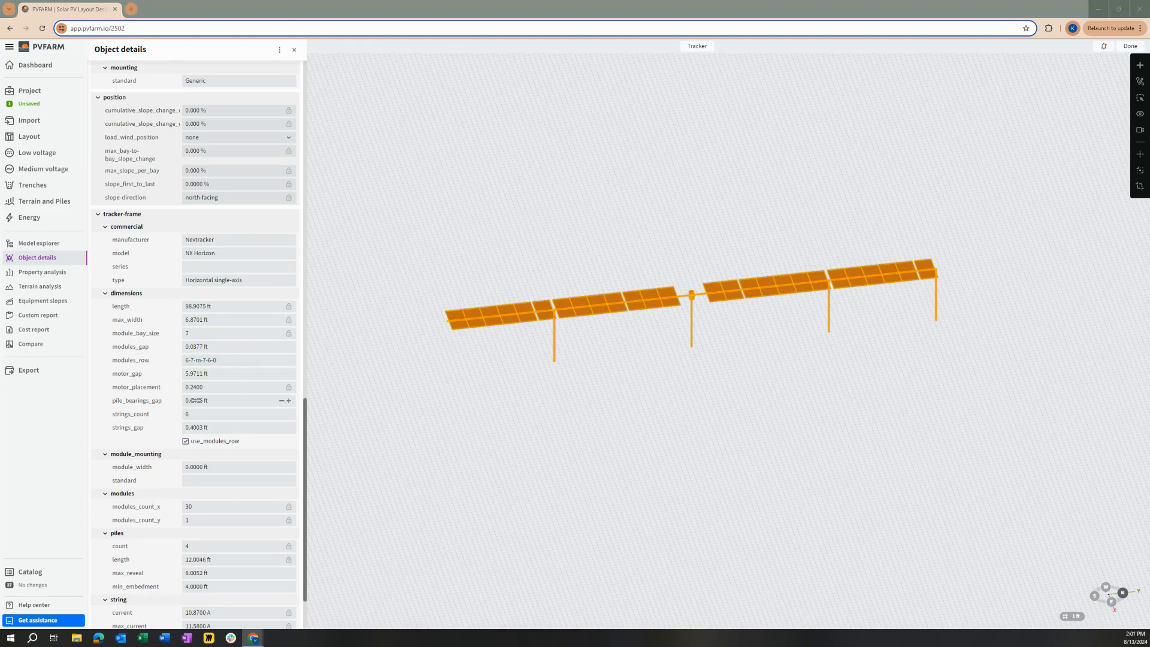
Change the tracker frame's modules_row to 2-6-7-m-7-6-2
left_click(223, 360)
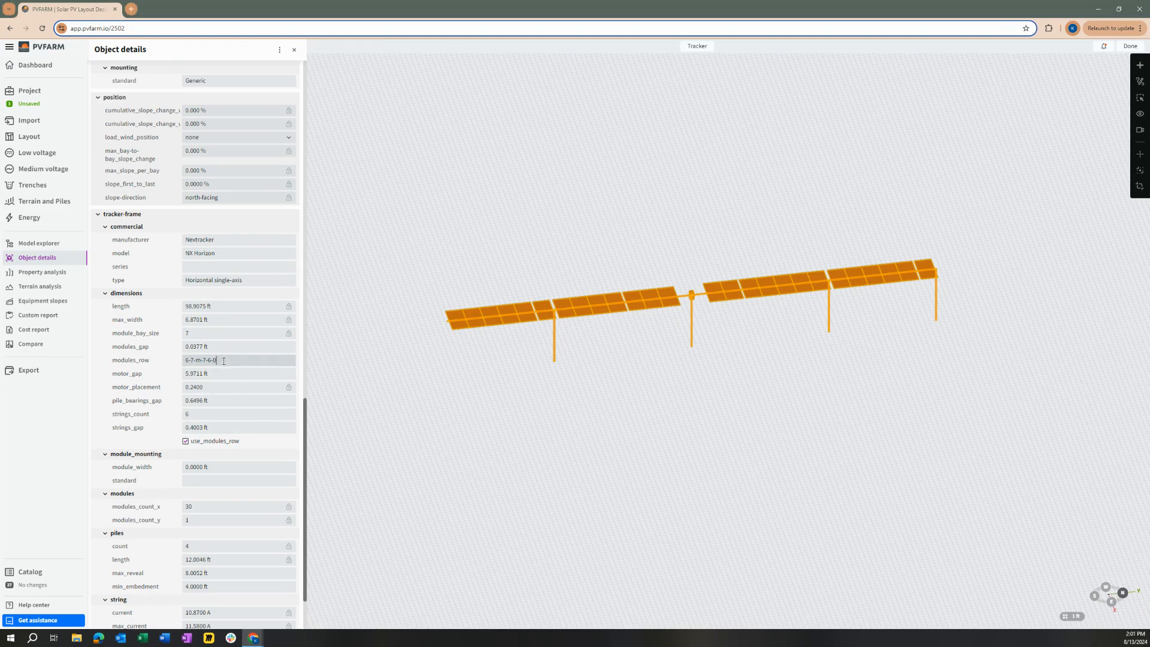
key("BackSpace")
type("2")
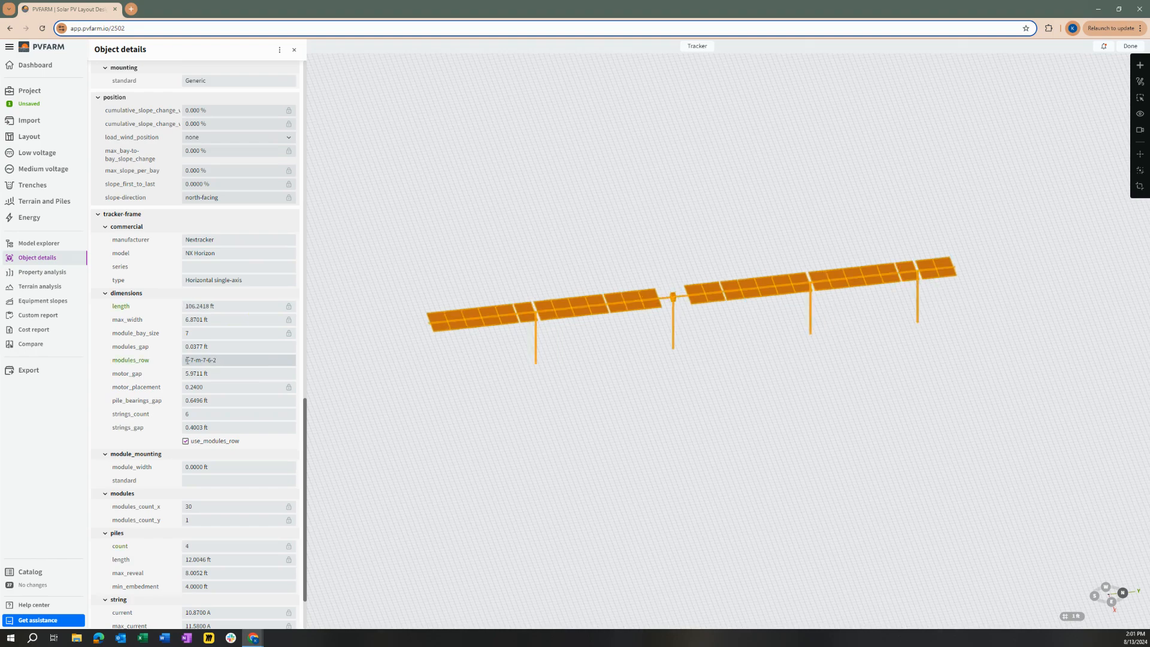
left_click(187, 359)
type("2-")
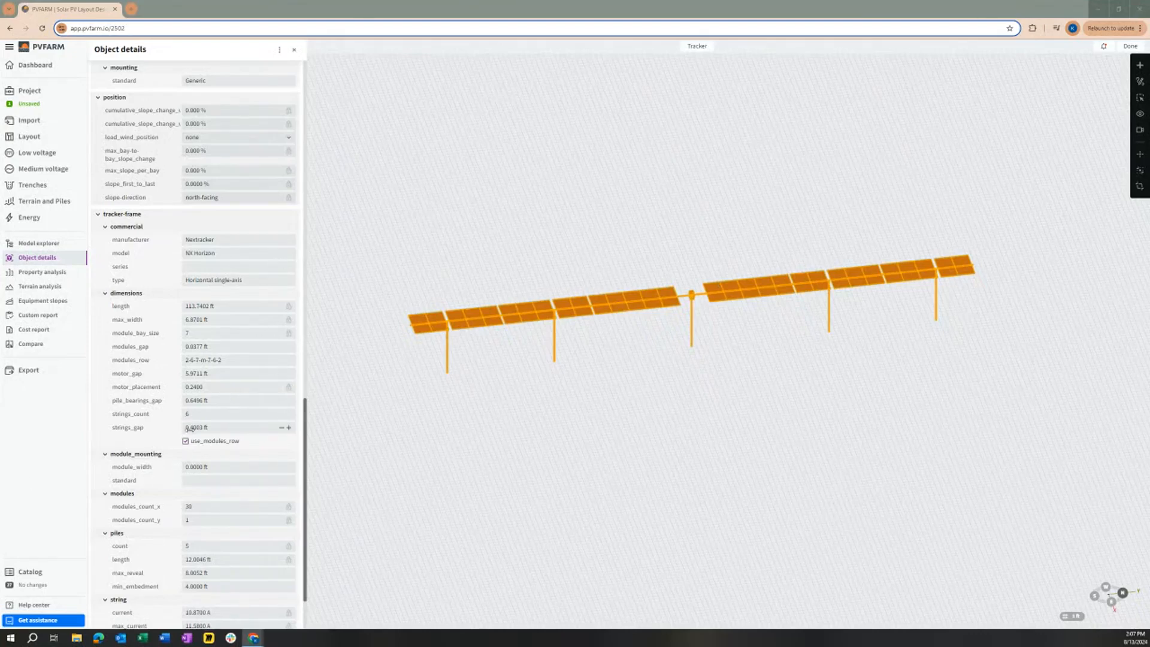
Turn off use_modules_row and set the tracker frame's strings_count to 7
left_click(185, 441)
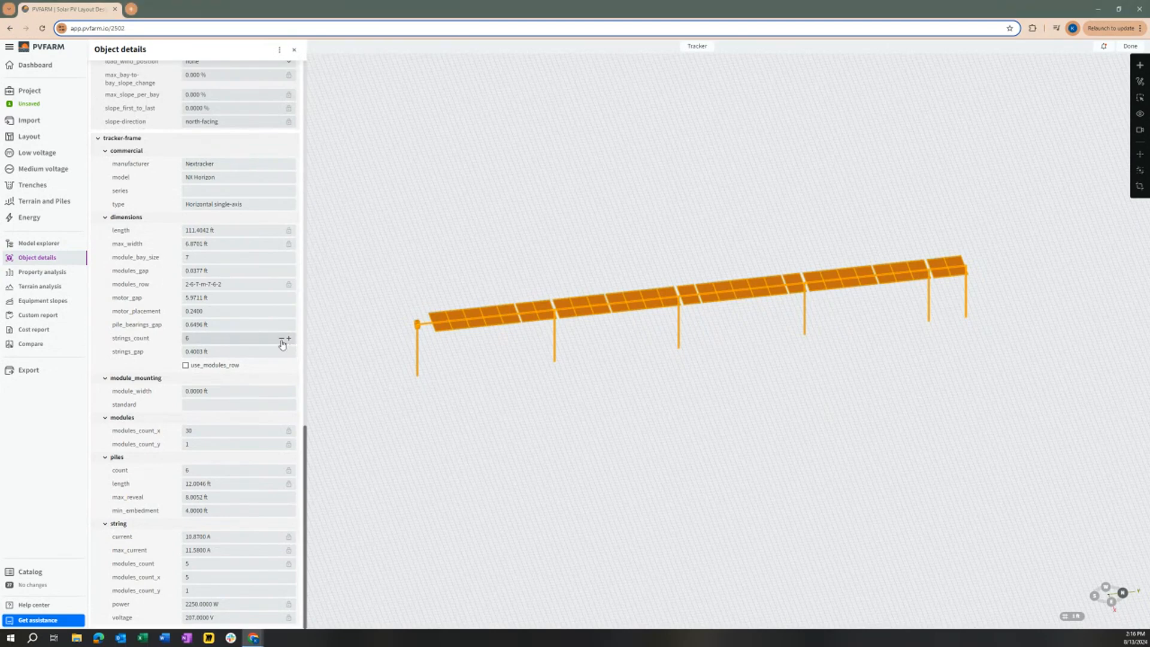
left_click(282, 339)
left_click(282, 339)
left_click(288, 339)
left_click(288, 339)
left_click(288, 339)
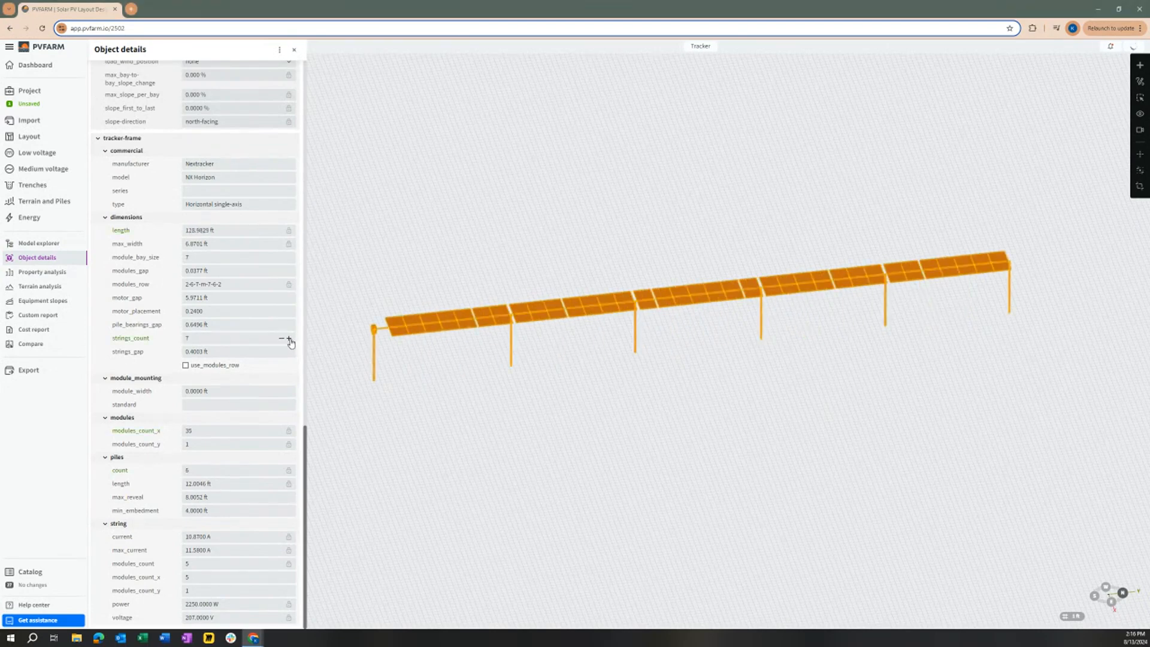
Try 6 as the string's modules_count_x, and return it to 5
left_click(207, 577)
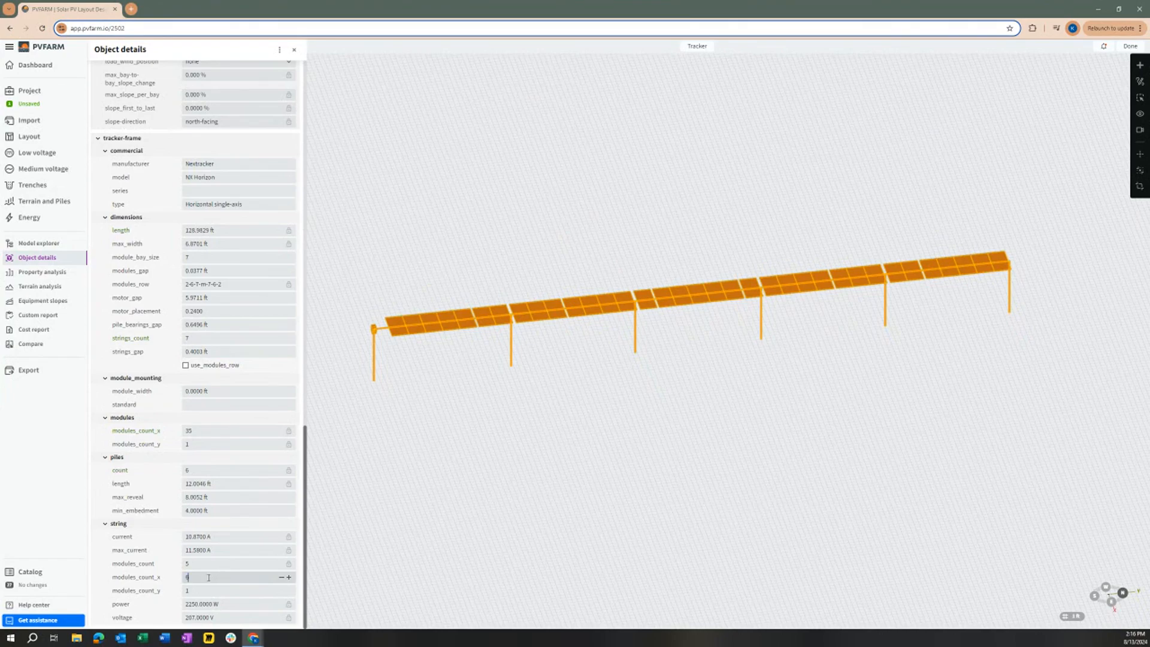
type("6")
key("Return")
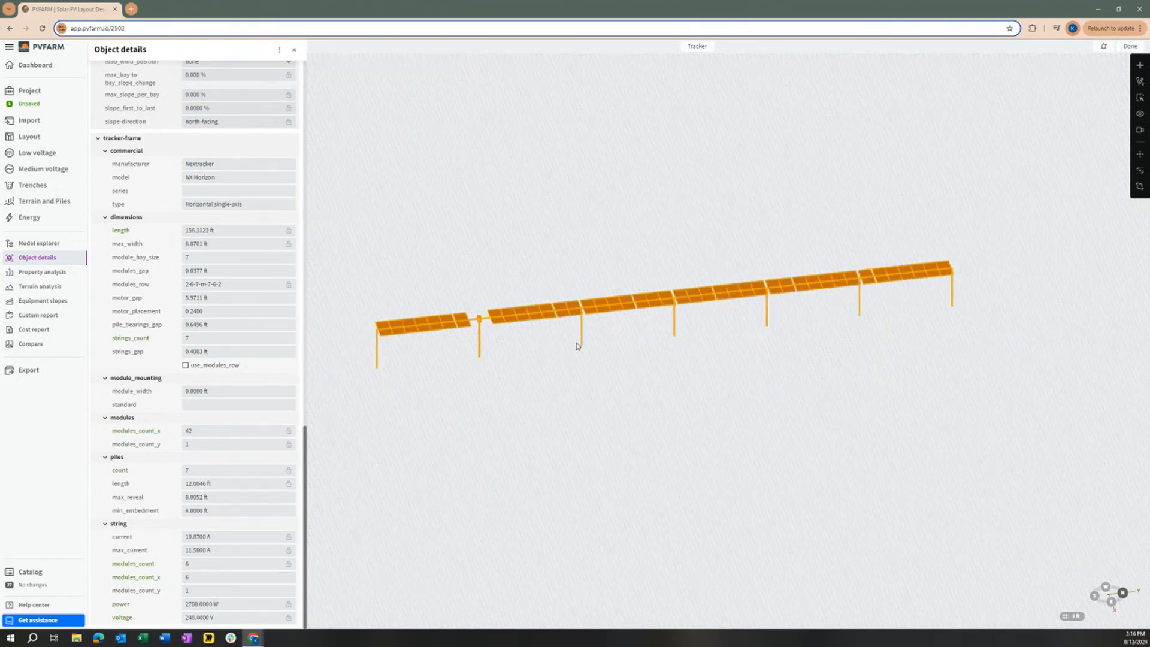
mouse_move(241, 576)
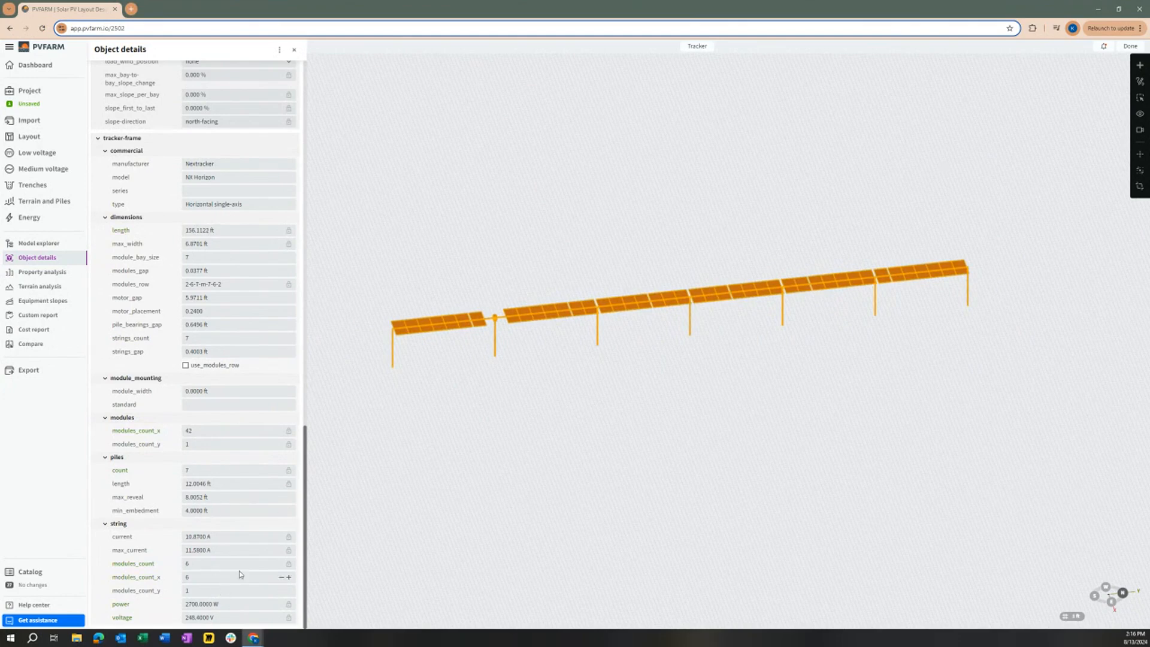
left_click(281, 579)
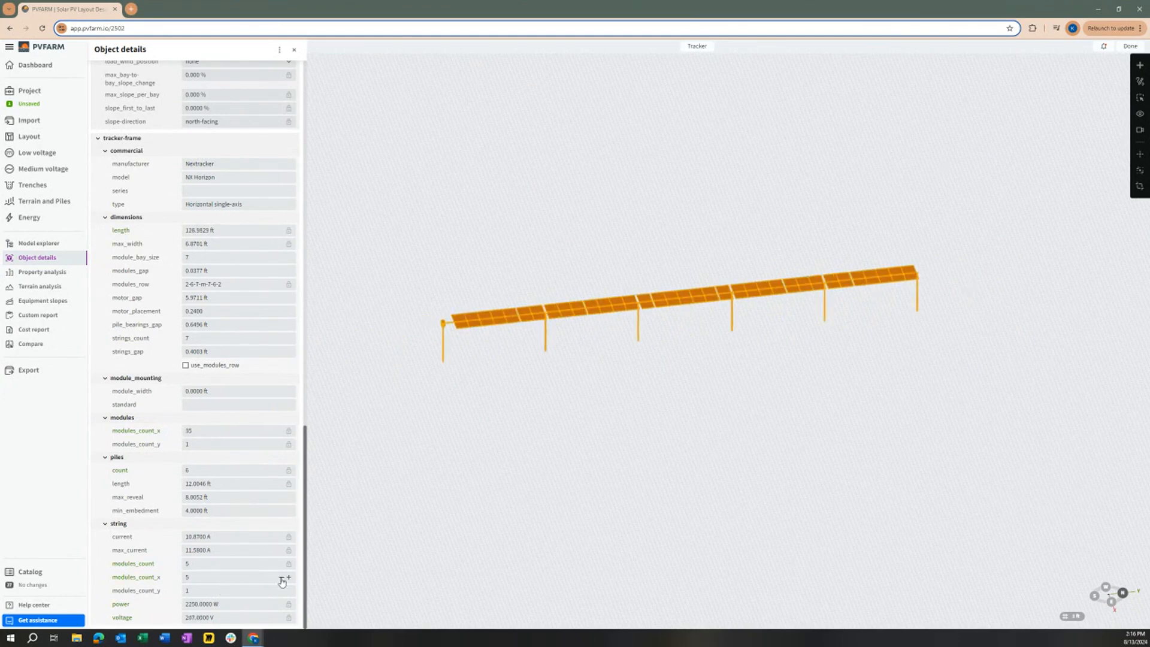
left_click(289, 579)
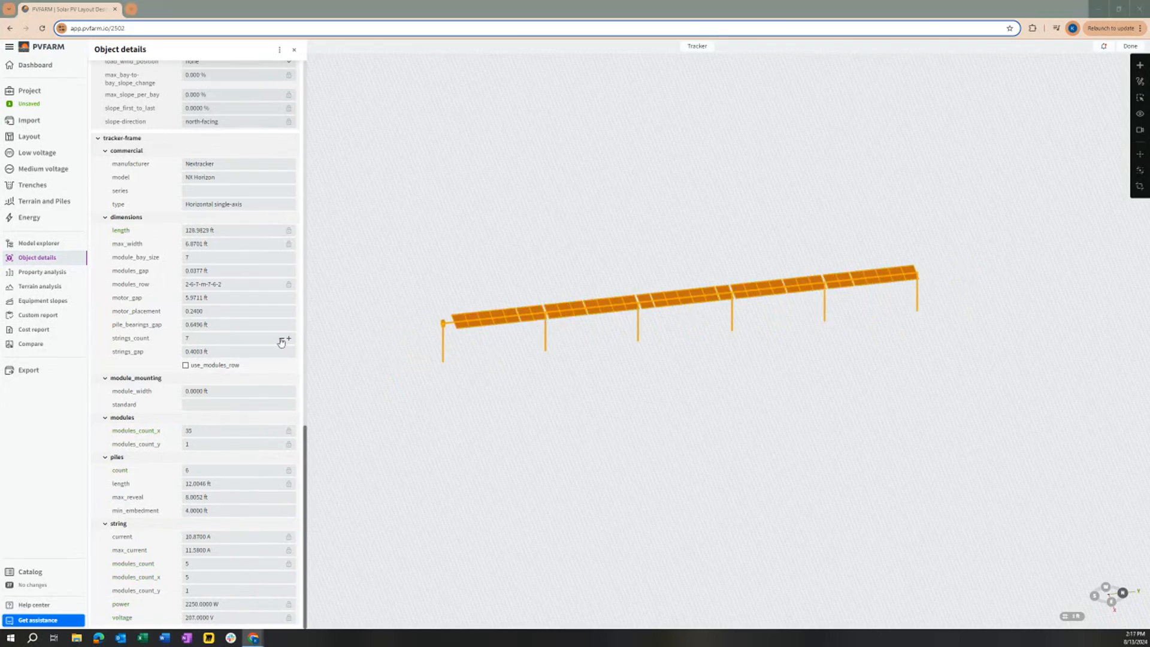
Set the tracker frame's strings_count to 6 and inspect the tracker up close
left_click(280, 340)
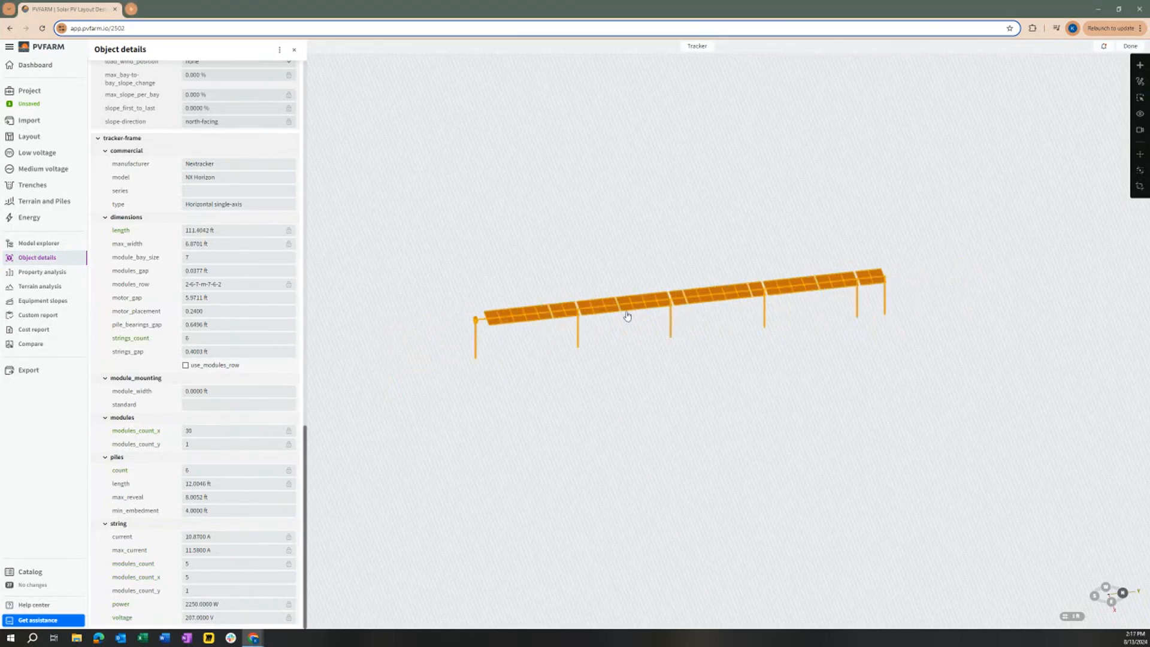
scroll(585, 348, "up", 3)
left_click_drag(585, 347, 551, 430)
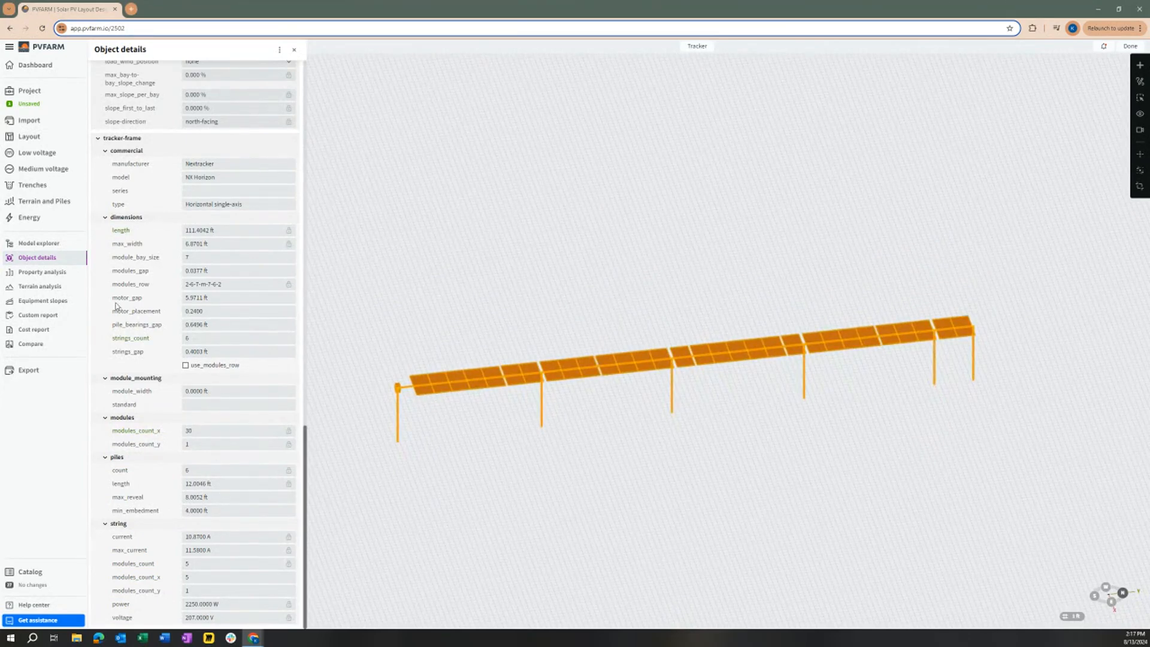
Examine the NX Horizon trackers listed in the catalog
left_click(31, 572)
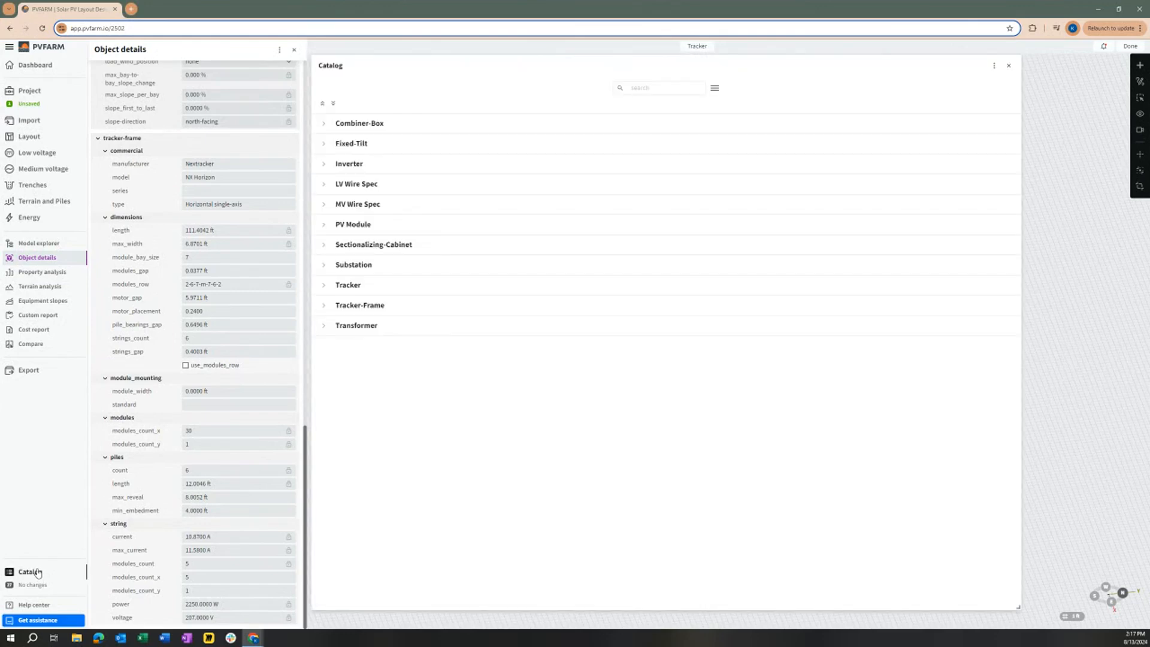
left_click(324, 288)
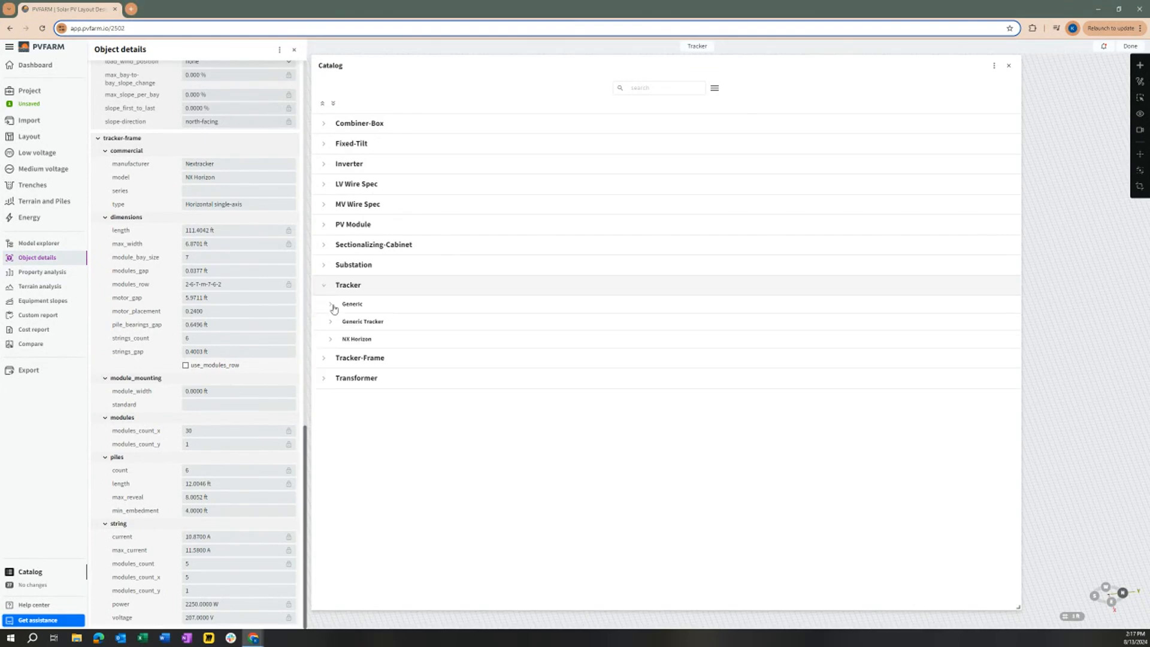
left_click(329, 339)
scroll(363, 377, "down", 1)
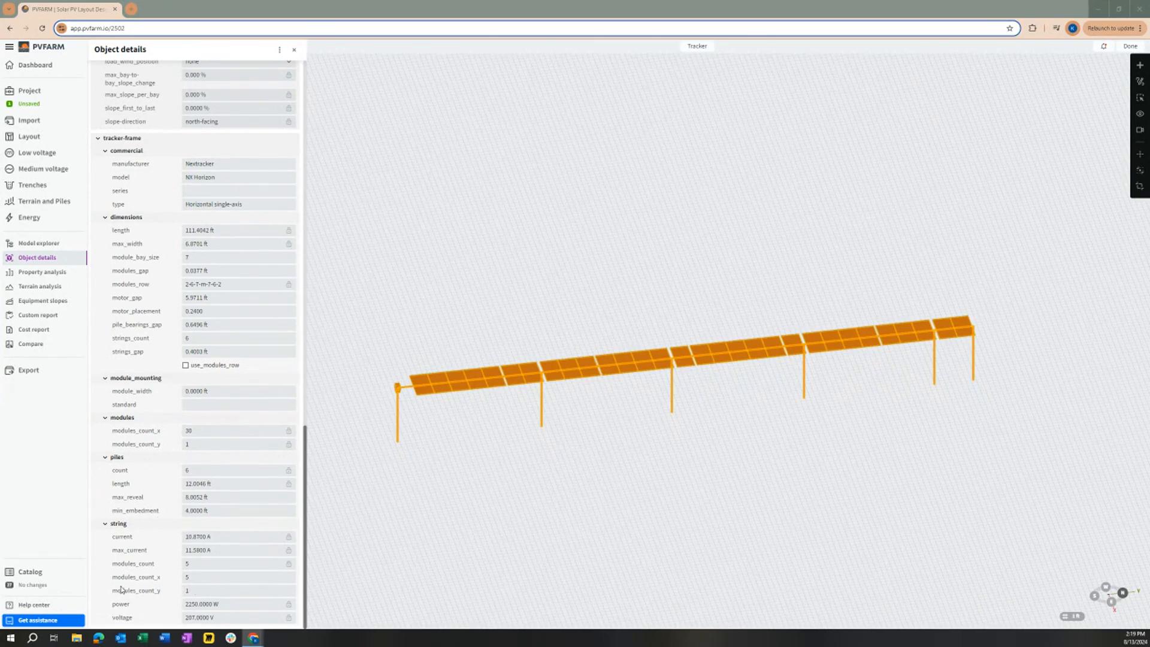
Try 2 and 3 as the string's modules_count_y, and return it to 1
left_click_drag(118, 590, 172, 591)
left_click(221, 590)
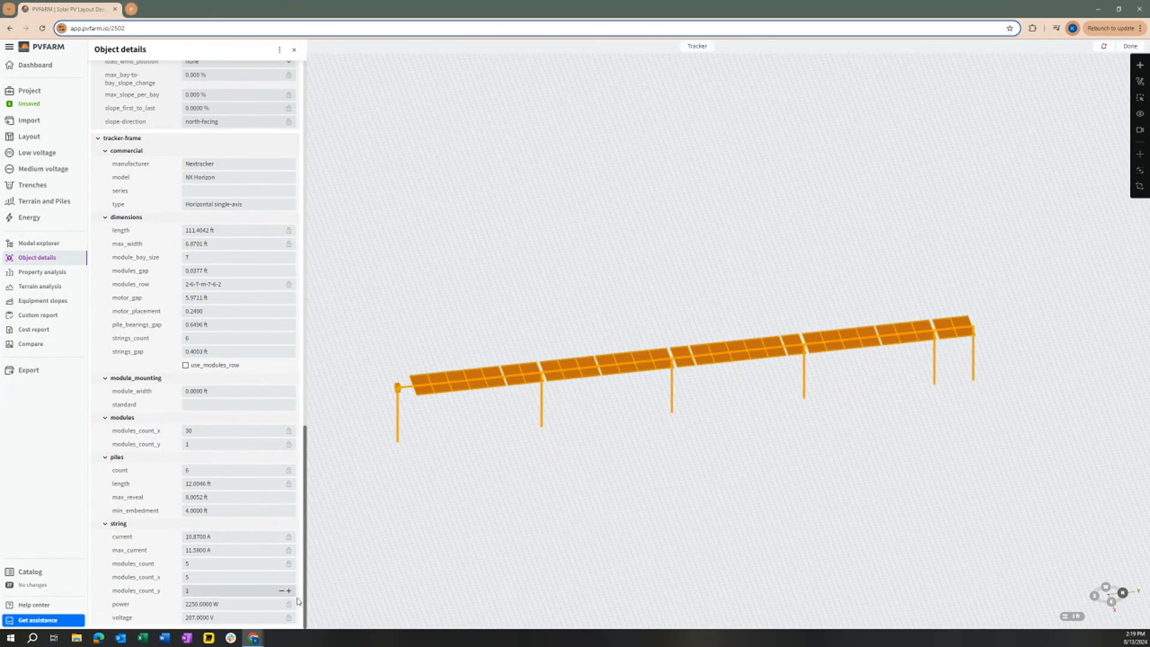
left_click(289, 591)
left_click(282, 591)
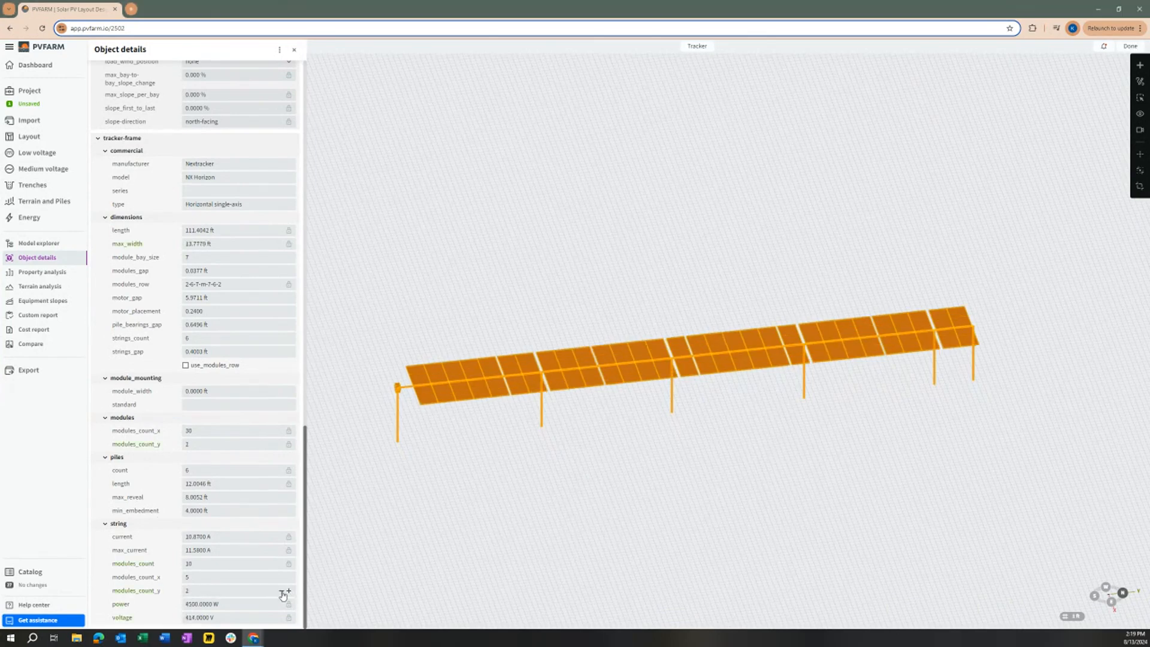
left_click(288, 592)
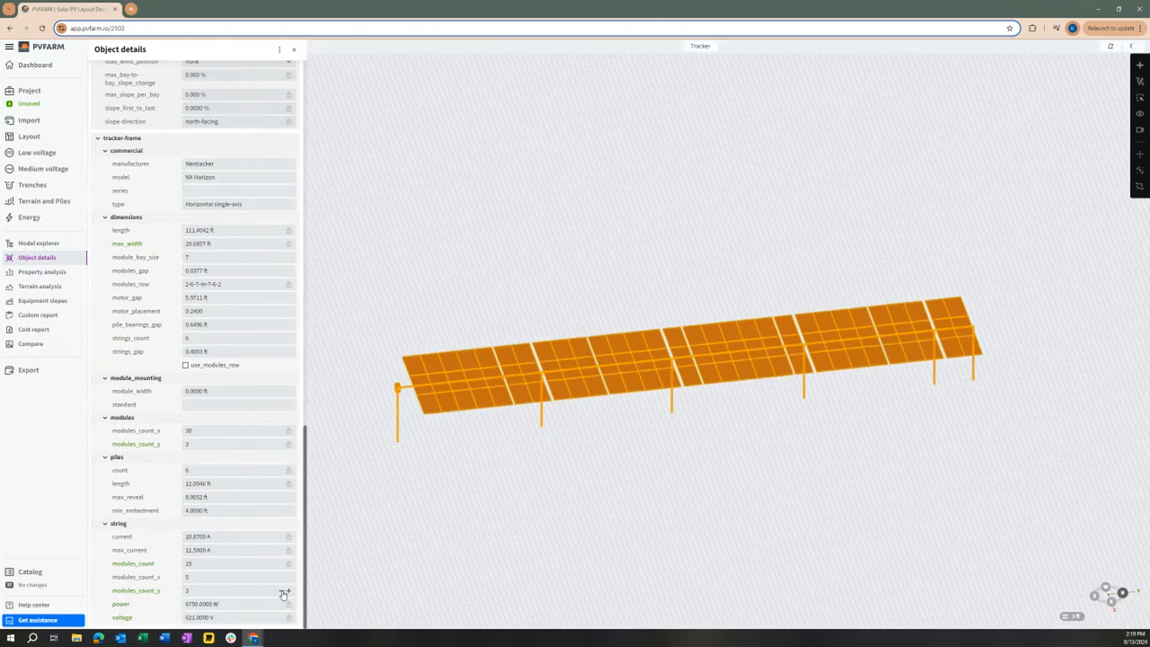
left_click(282, 591)
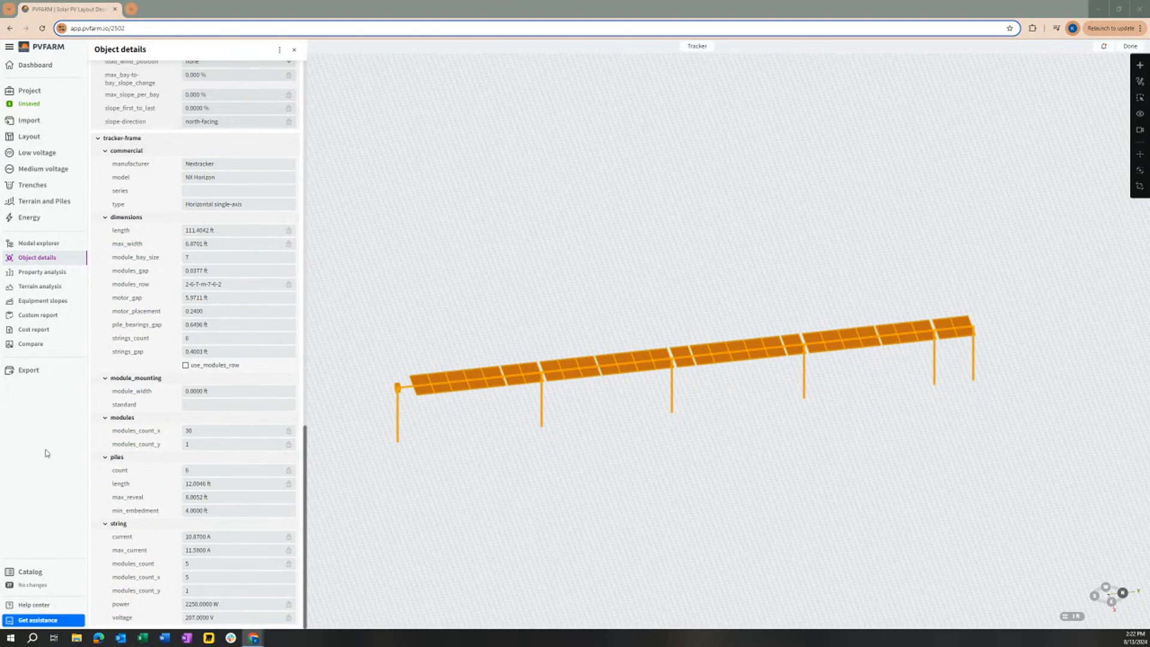
Turn on use_modules_row for the tracker frame and go to the tracker's cost properties
left_click(186, 365)
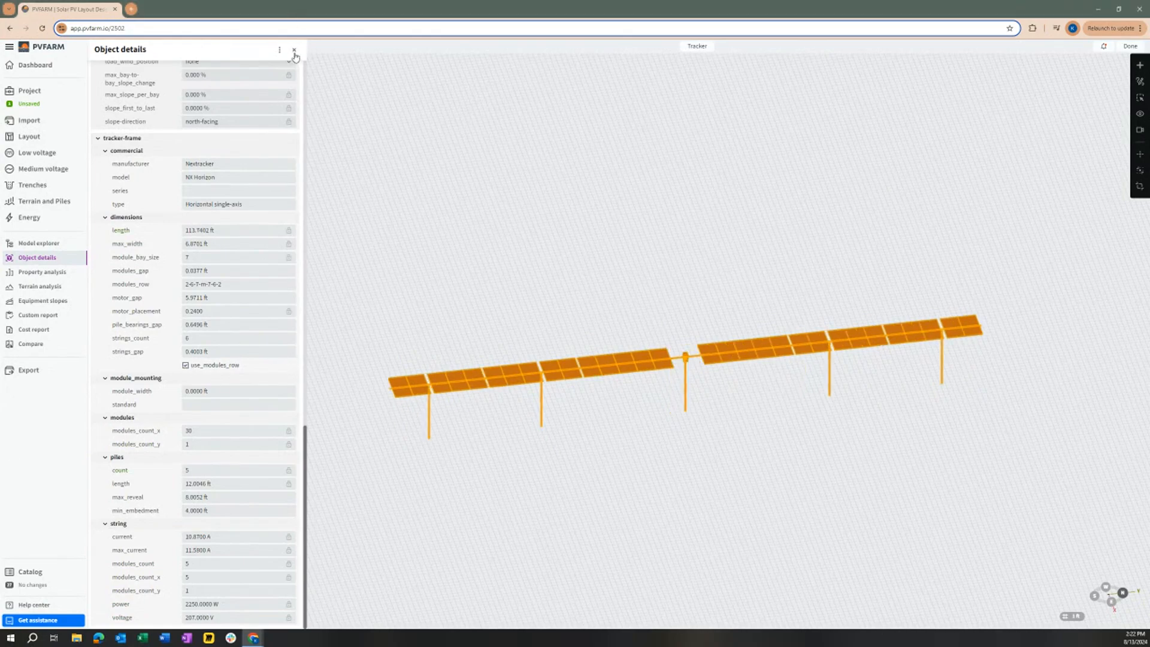
scroll(154, 247, "up", 13)
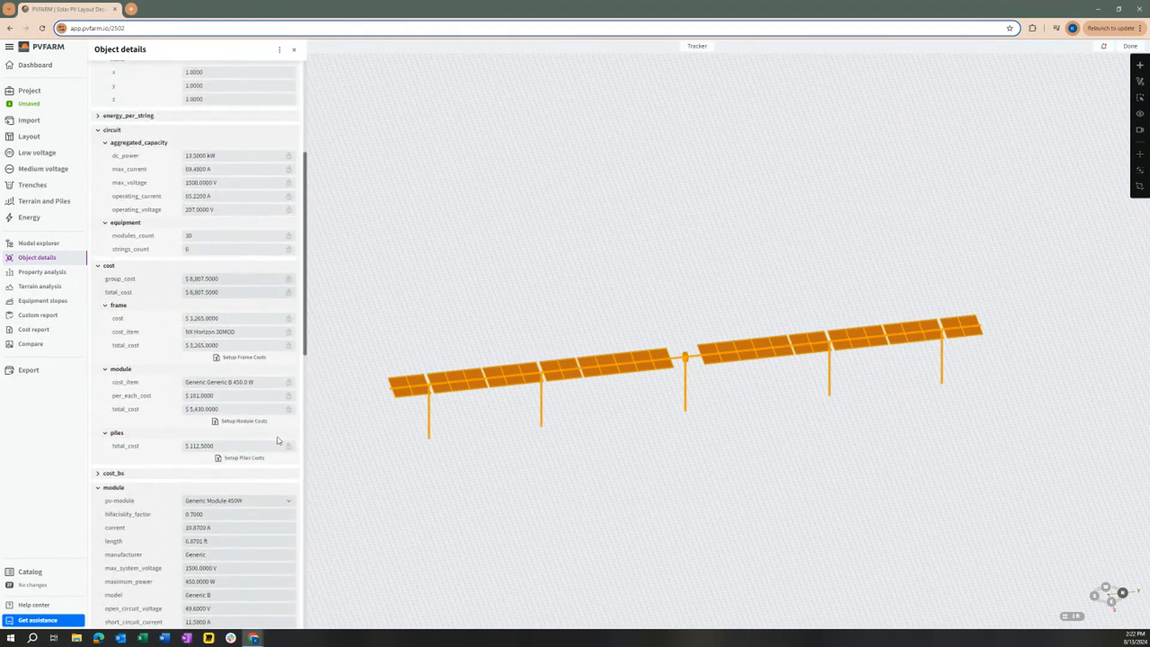
scroll(249, 438, "up", 3)
scroll(245, 451, "down", 1)
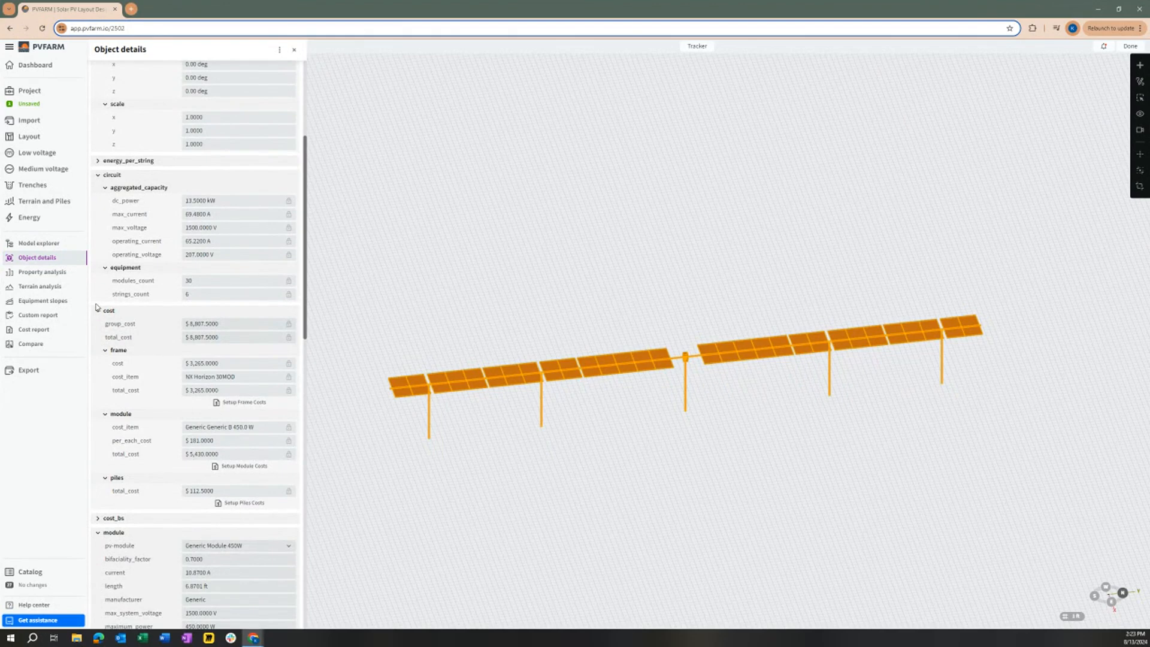
Open the frame cost setup, examine the labor and material rates of the NX Horizon 30 MOD racking, and close the cost report
left_click(250, 403)
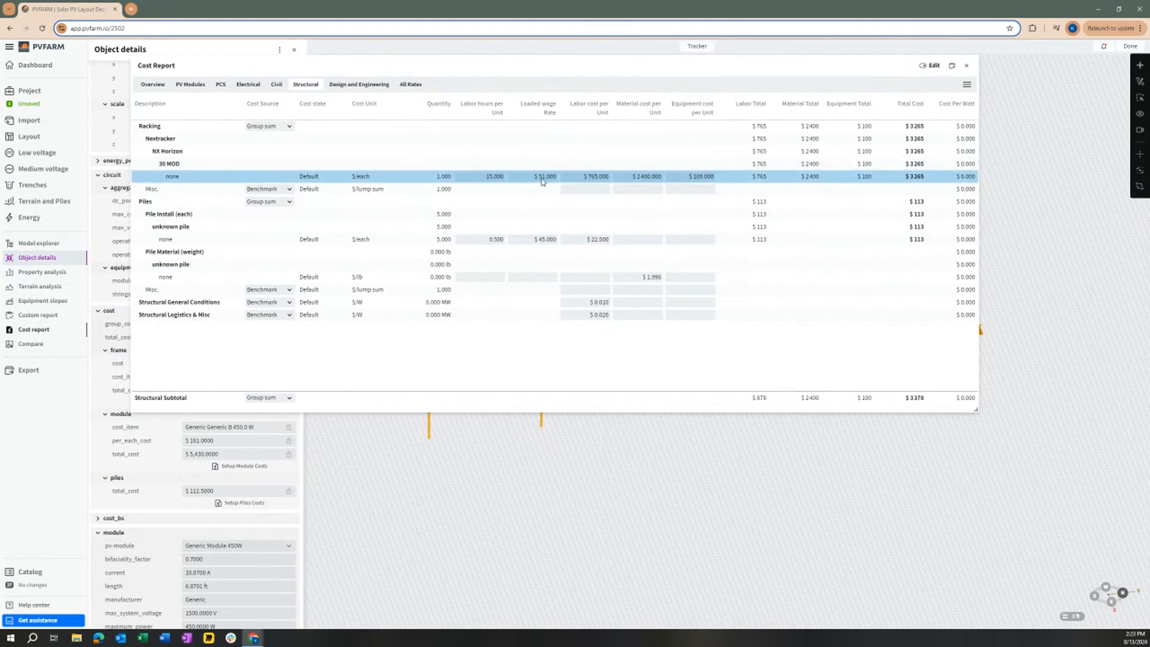
left_click(638, 177)
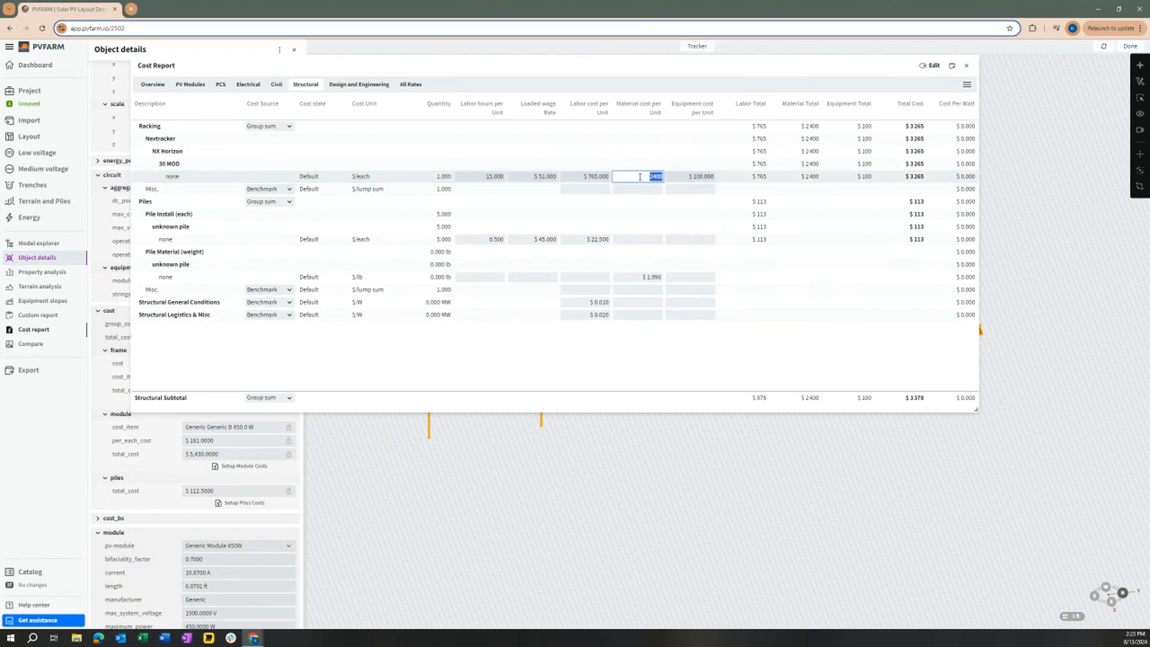
left_click(583, 176)
key("shift+Tab")
key("shift+Tab")
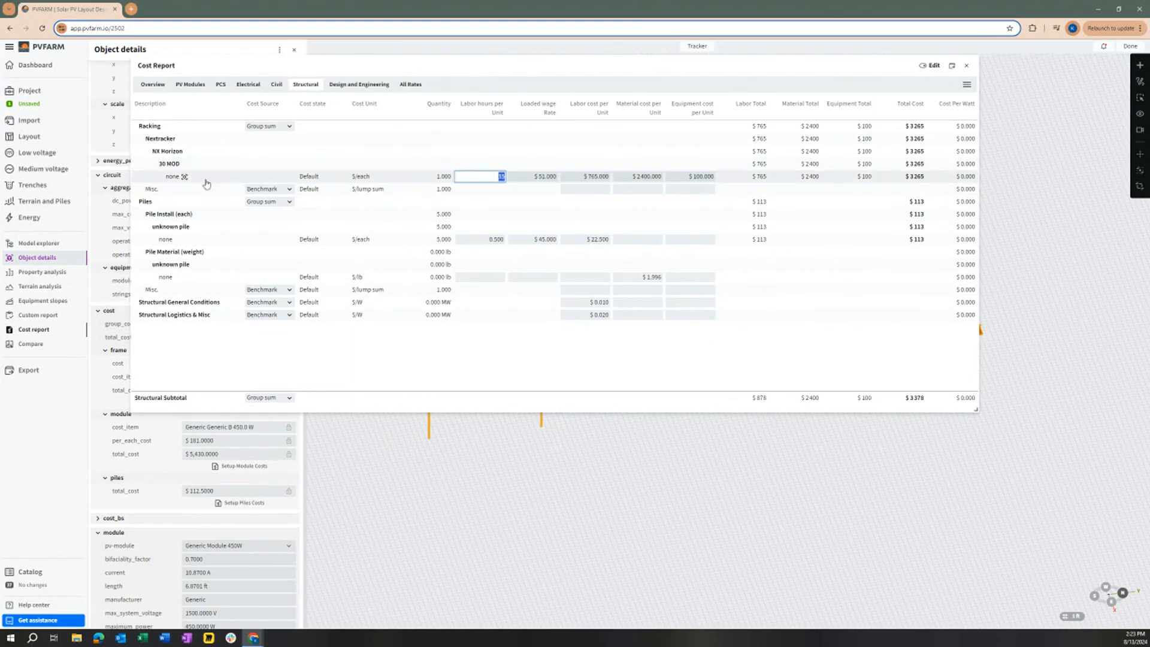
left_click(321, 178)
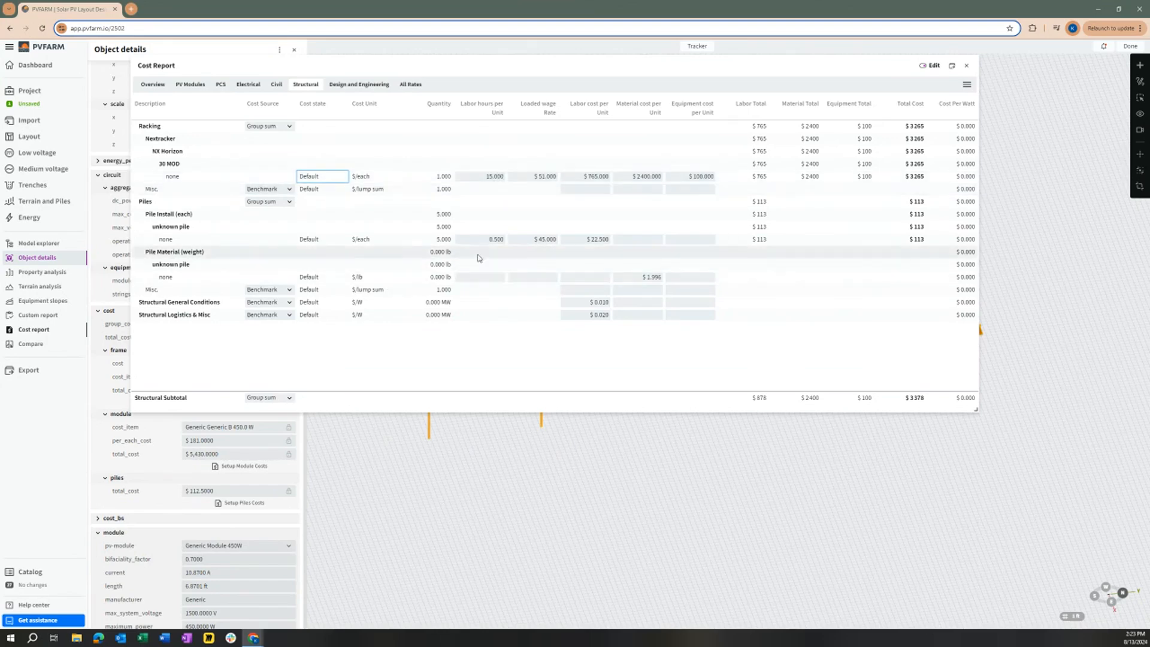
left_click(967, 66)
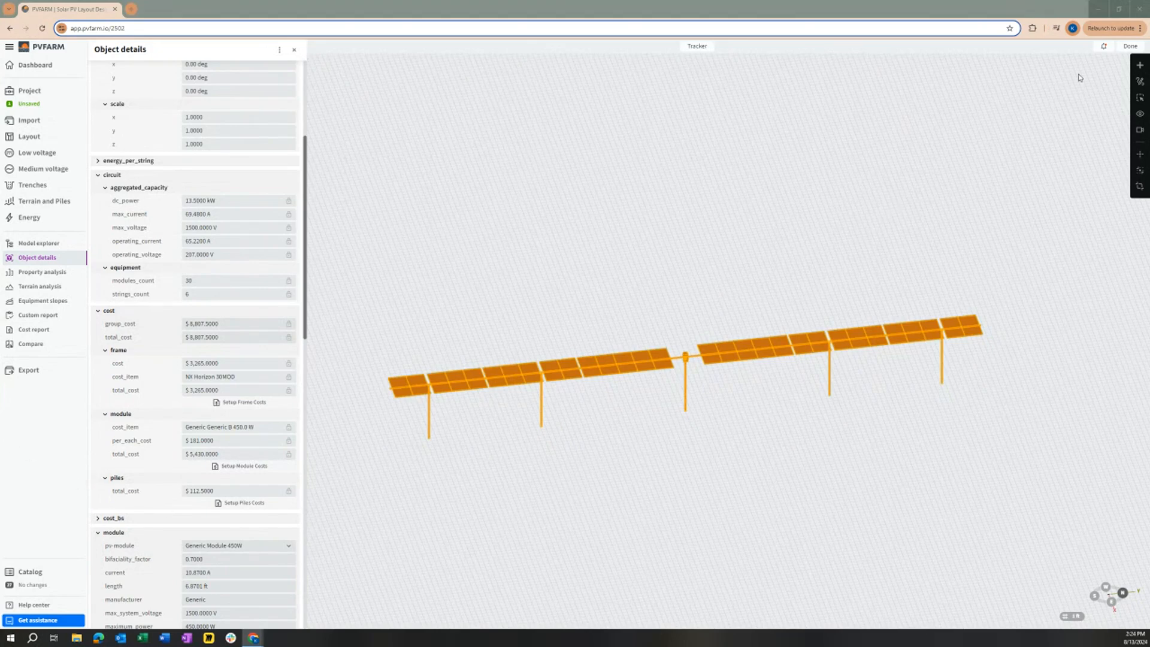
Add the selected tracker to the catalog as a .bimasset and show the new asset's unique properties
left_click(1135, 63)
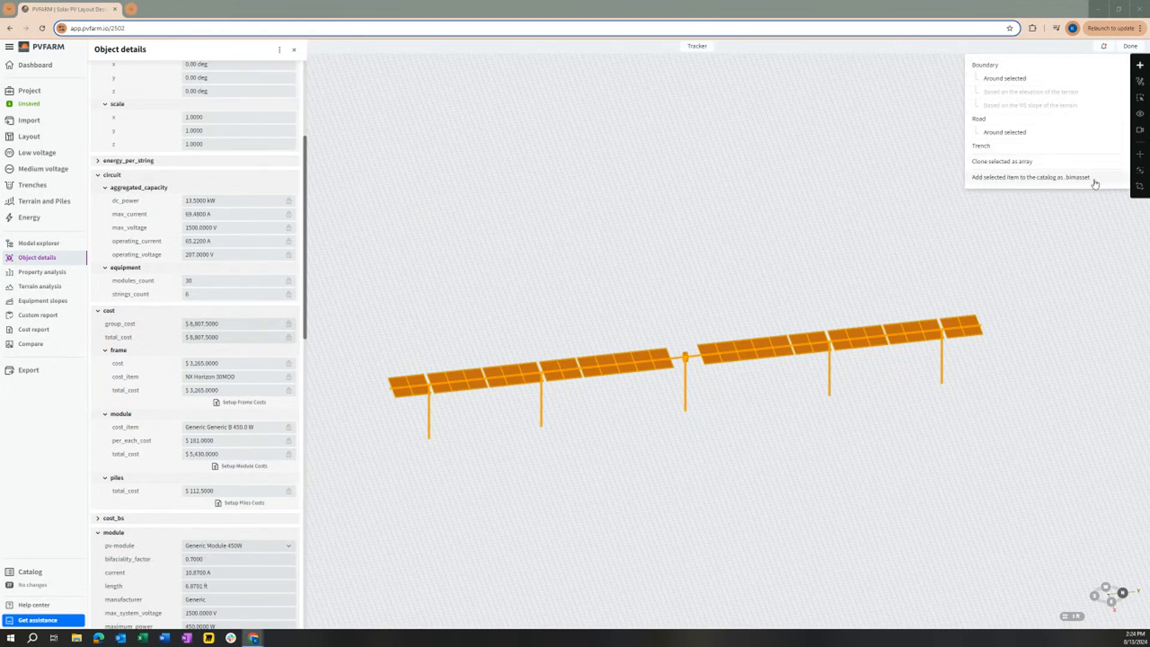
left_click(1059, 180)
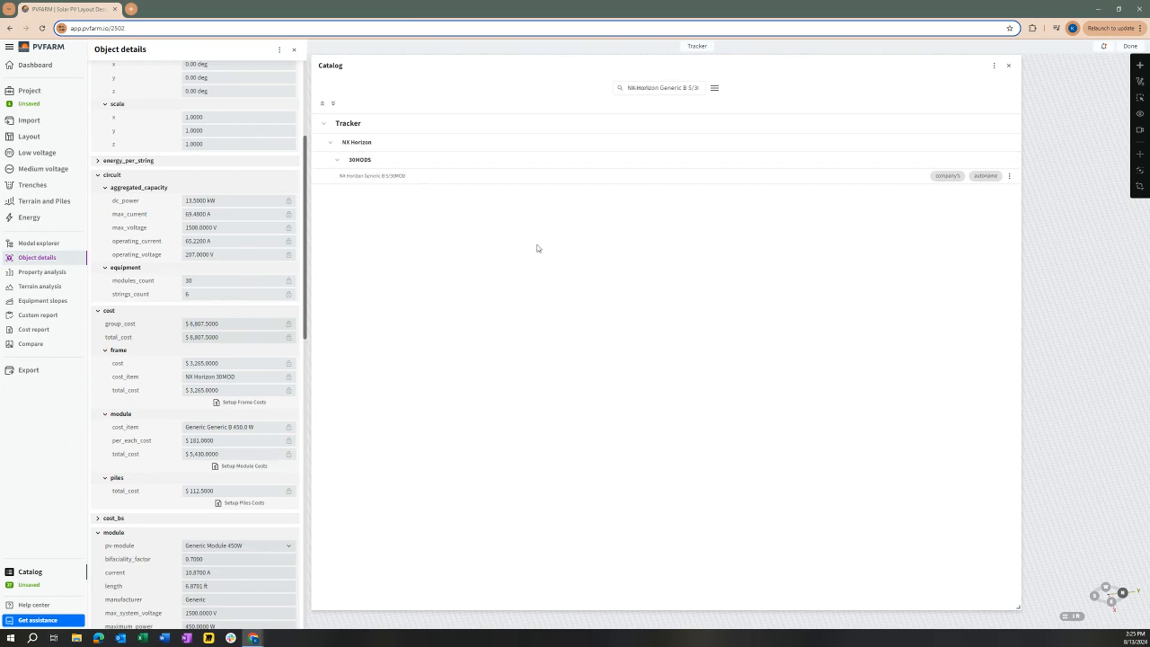
left_click(747, 182)
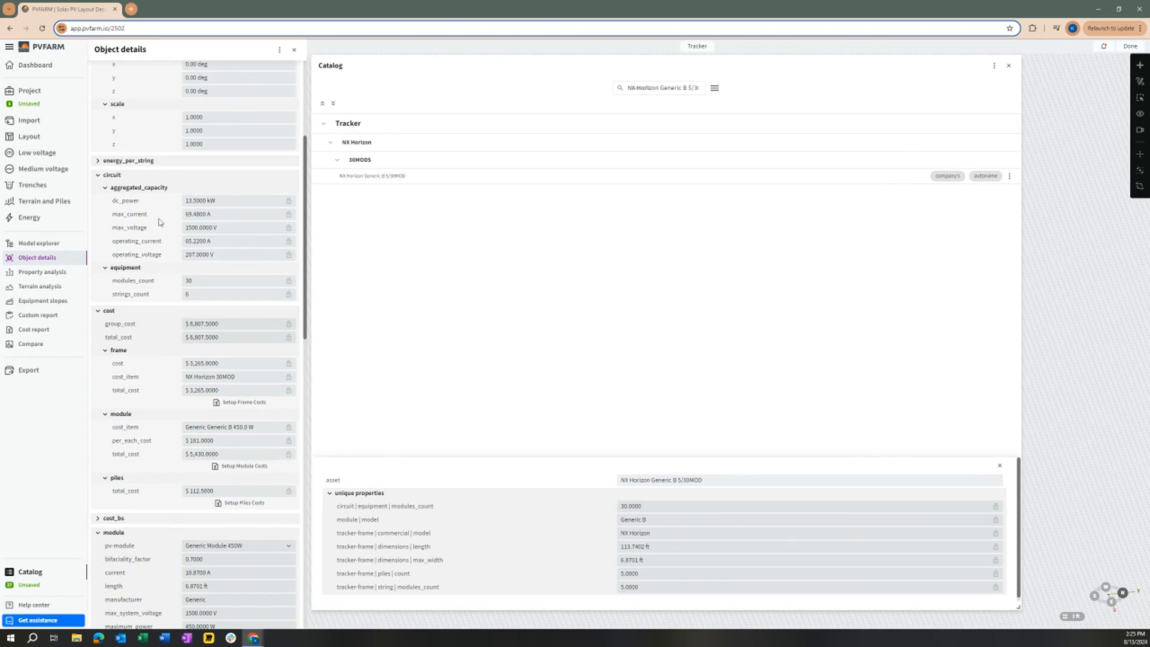
Review the tracker's object properties alongside the catalog asset, and close the object details
scroll(180, 341, "down", 7)
scroll(180, 341, "down", 4)
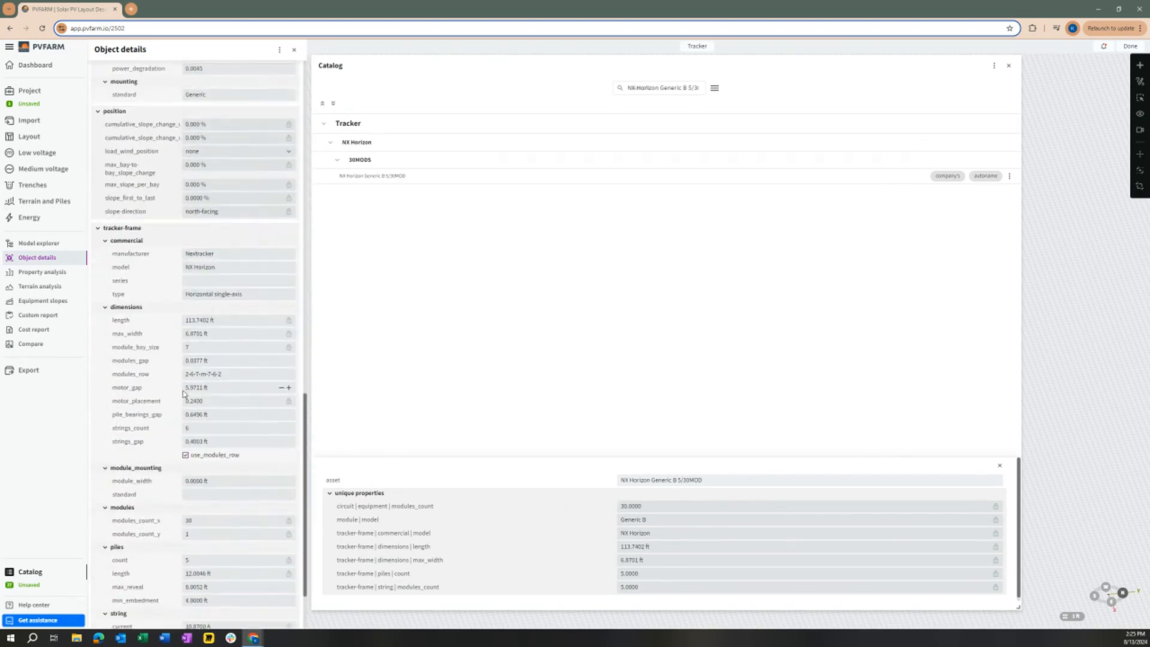
scroll(187, 385, "up", 10)
scroll(187, 385, "up", 3)
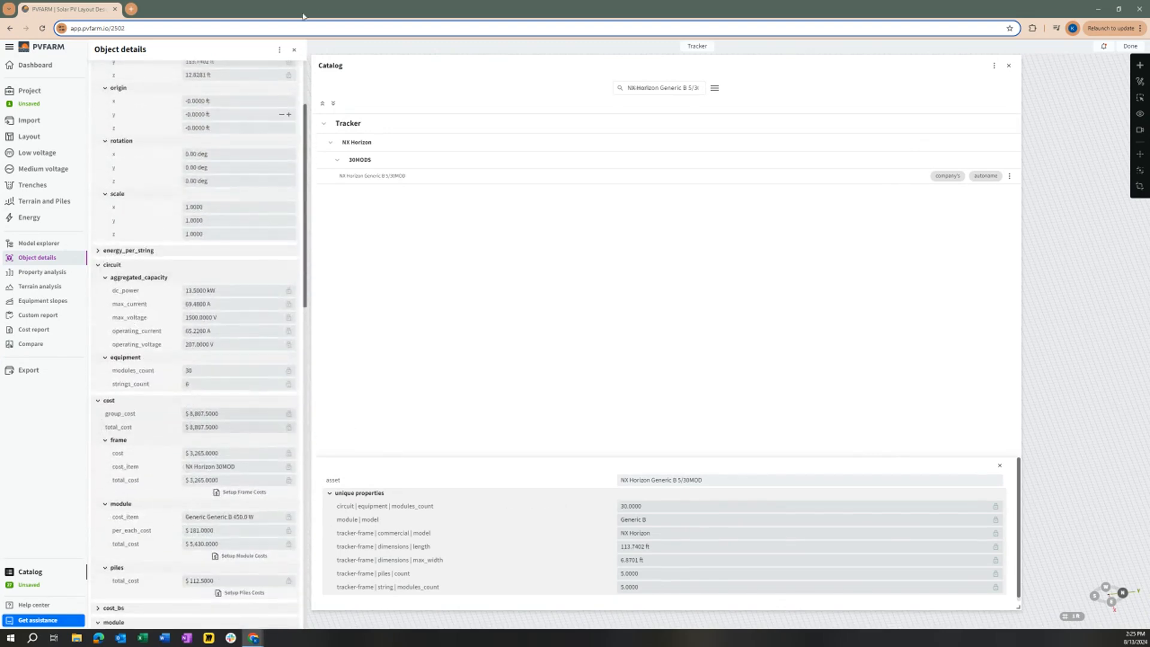
left_click(295, 52)
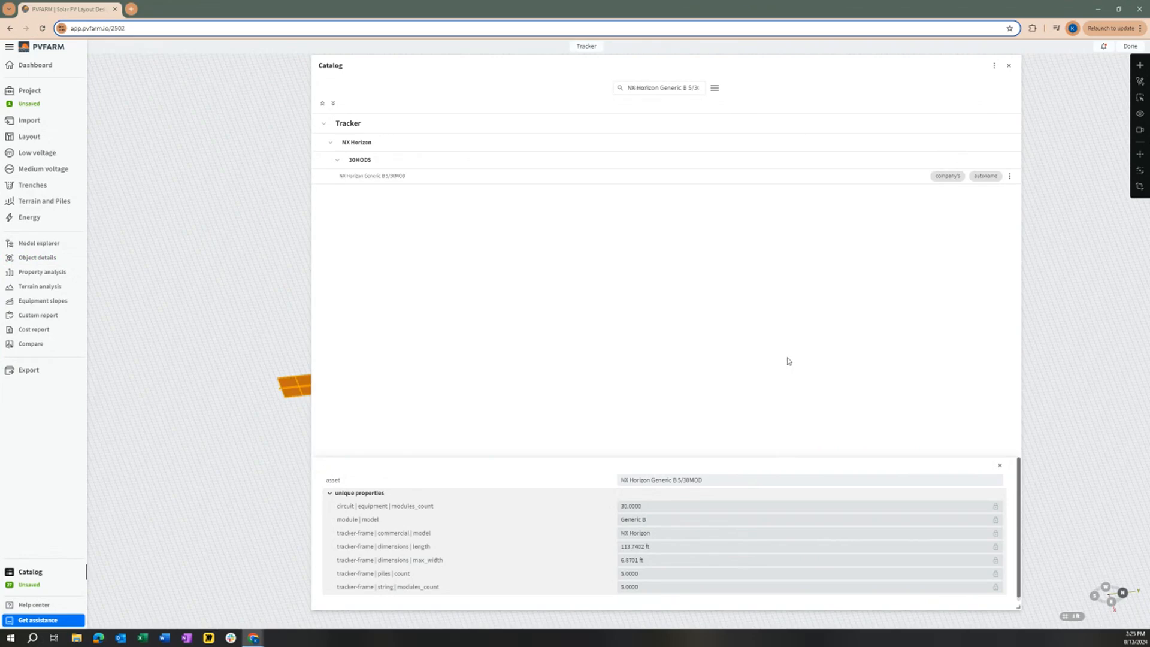
Save the catalog with the added tracker and close it
left_click(714, 88)
left_click(744, 126)
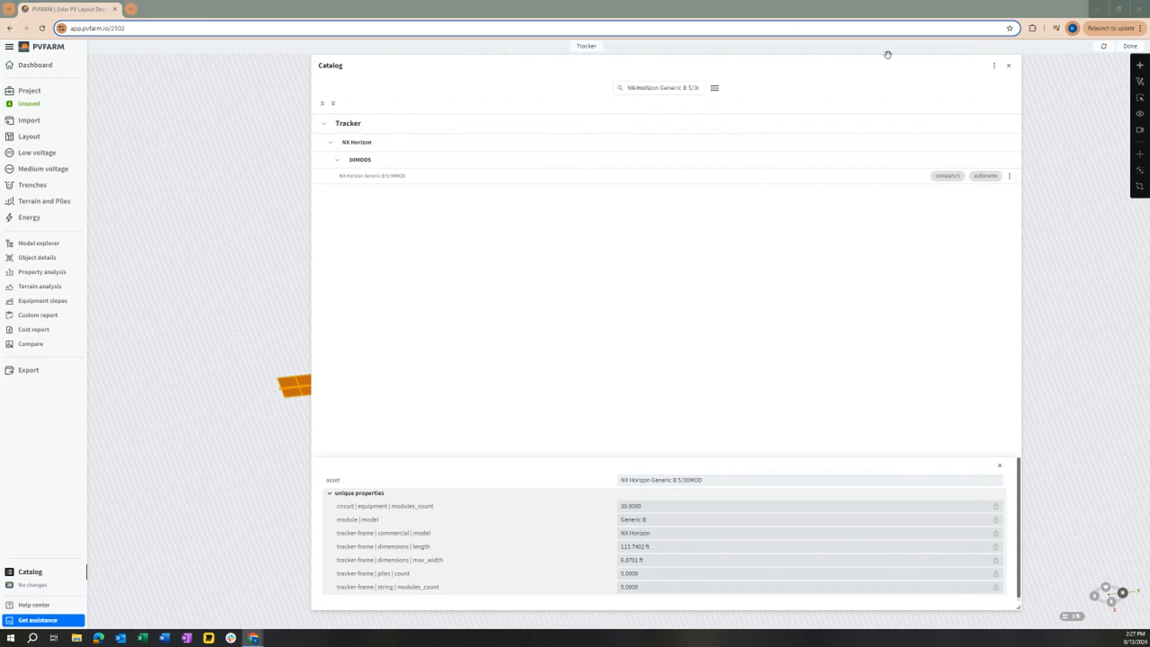
left_click(1008, 65)
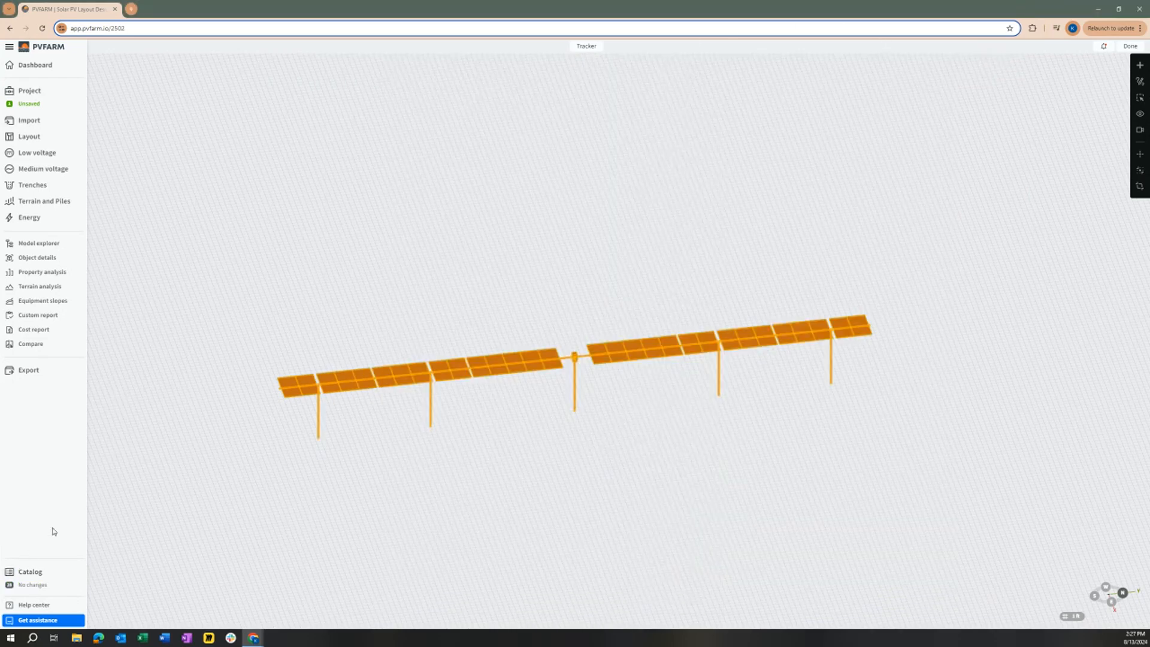
Reopen the catalog and look through the module-count groups under the NX Horizon trackers
left_click(30, 572)
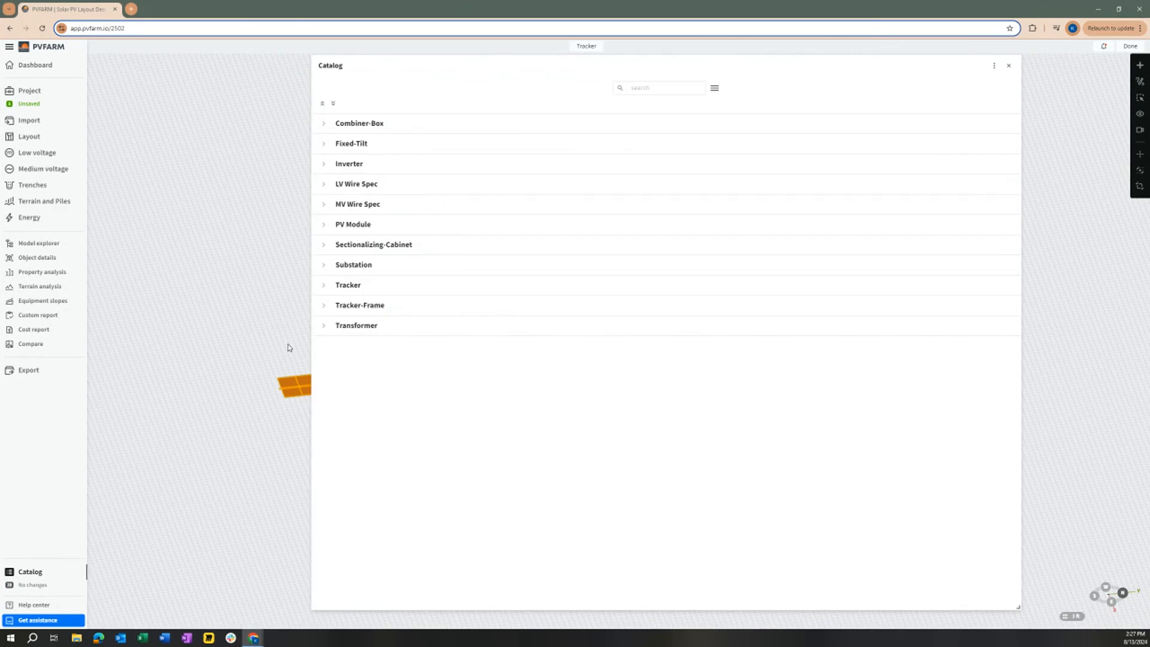
left_click(327, 288)
left_click(330, 339)
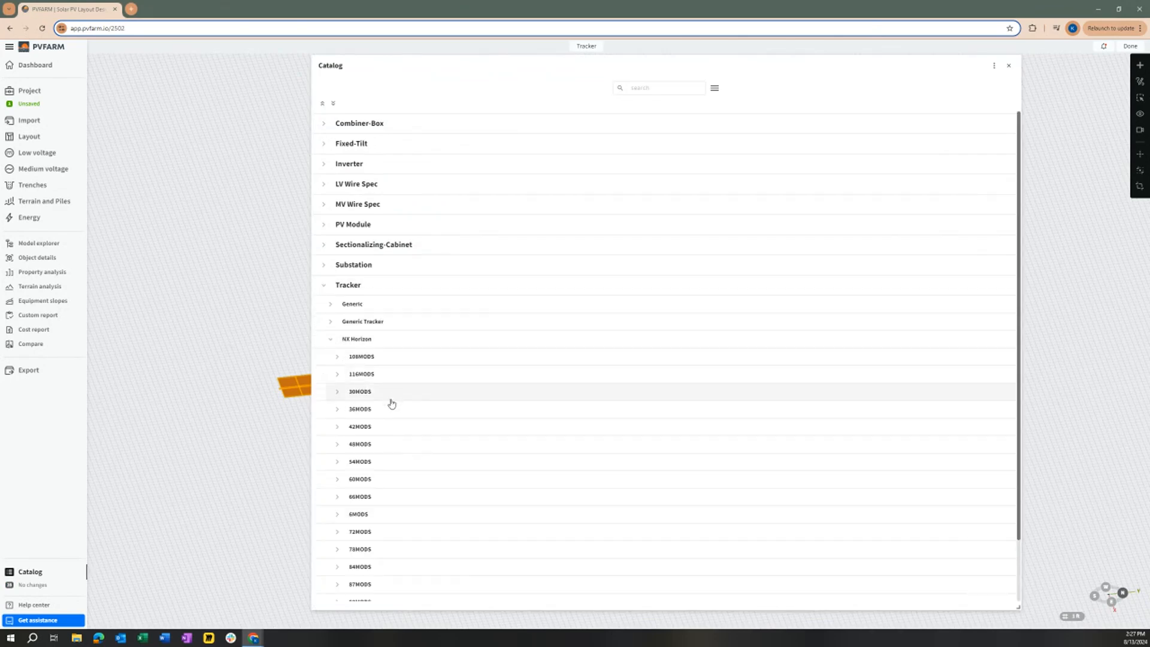
scroll(389, 328, "down", 2)
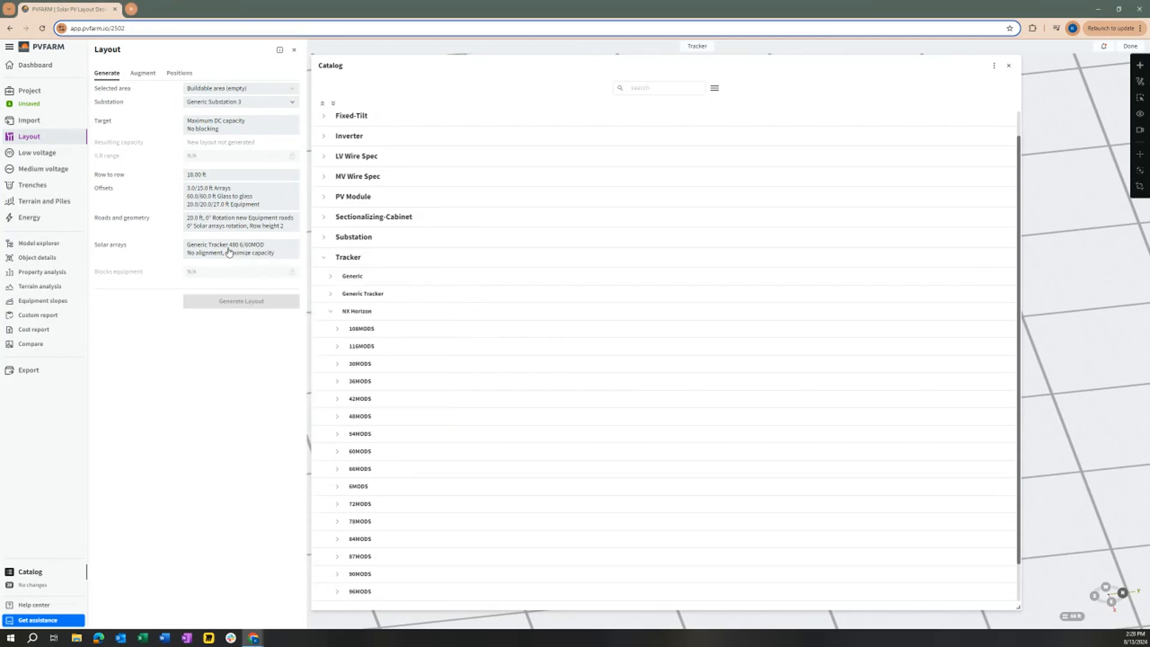
Open the layout's solar arrays configuration and filter its presets by "n"
left_click(229, 252)
left_click(358, 305)
type("n")
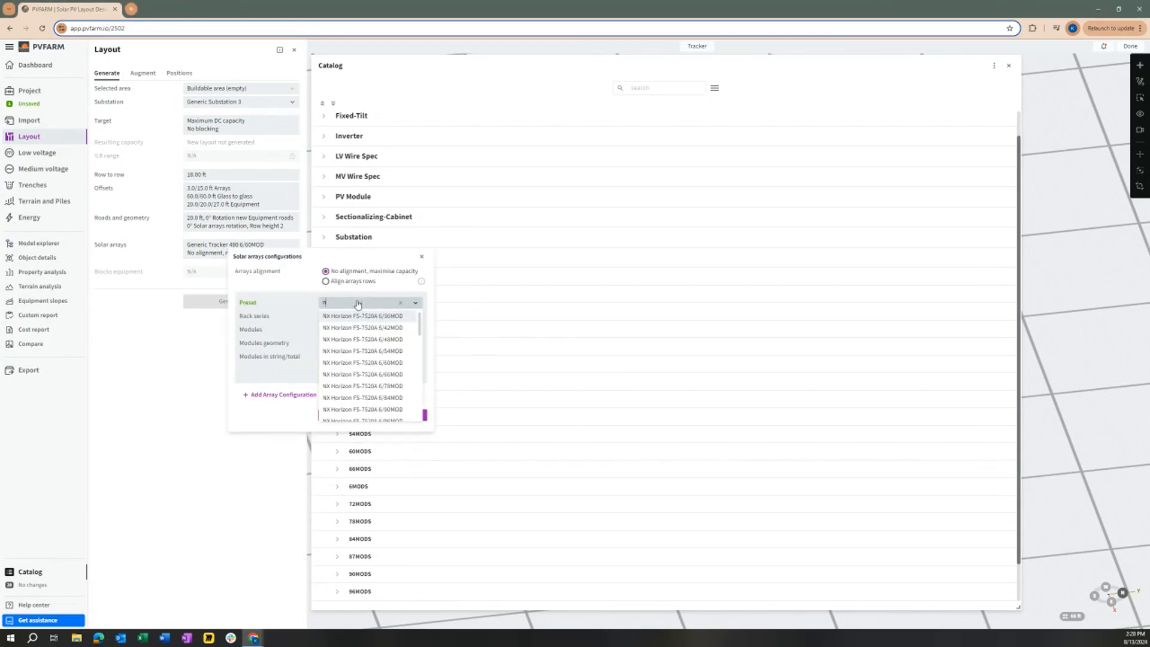